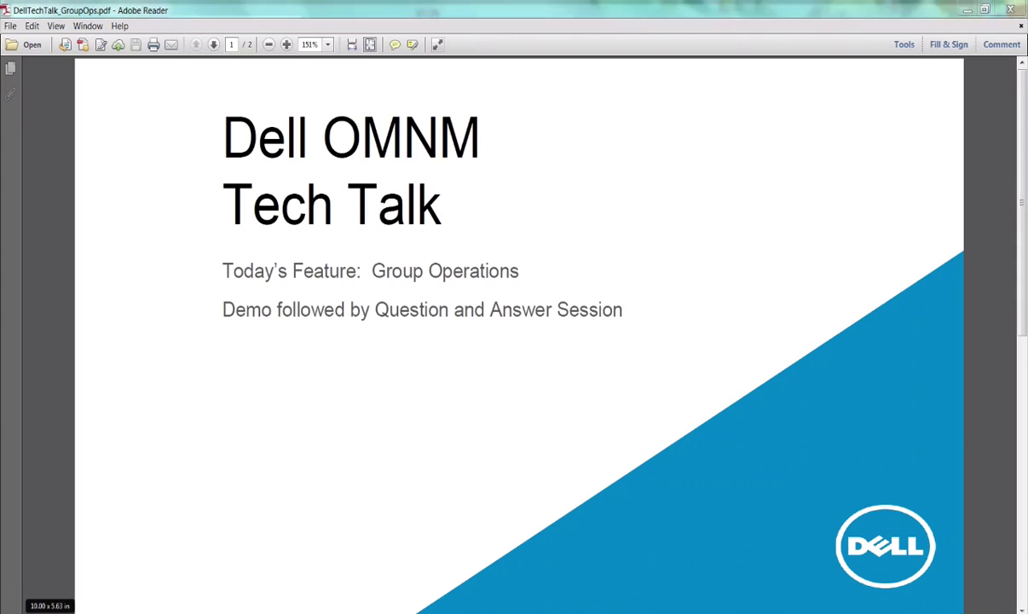
# Switch from the Group Operations slide to the OMNM Managed Resources page in Firefox
pyautogui.hotkey('alt', 'Tab')
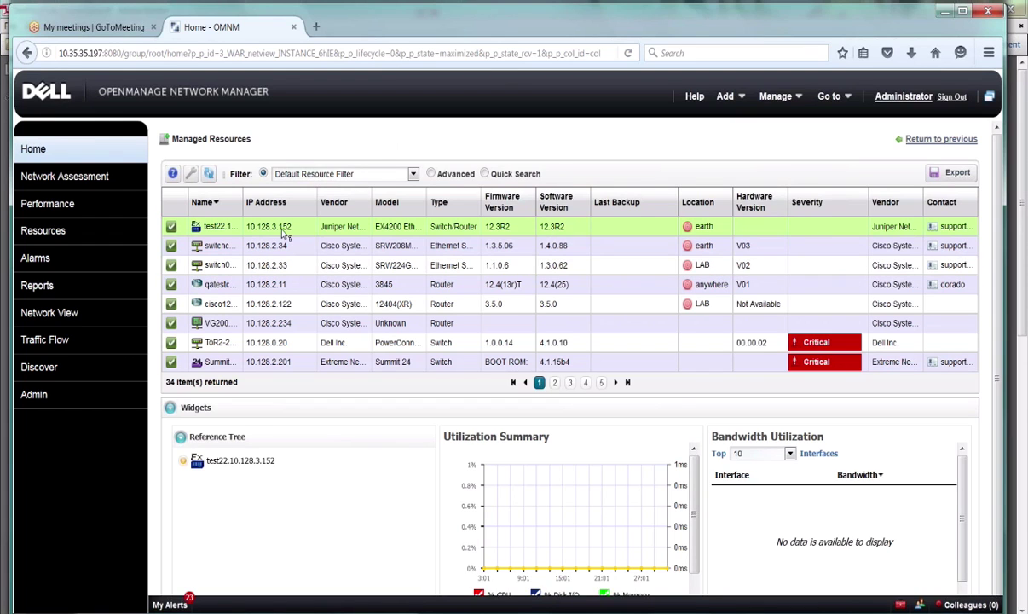
# Multi-select test22, 10.128.2.34, 10.128.2.33, the VG200 router and the N3024 switch on page 3
pyautogui.moveTo(270, 224)
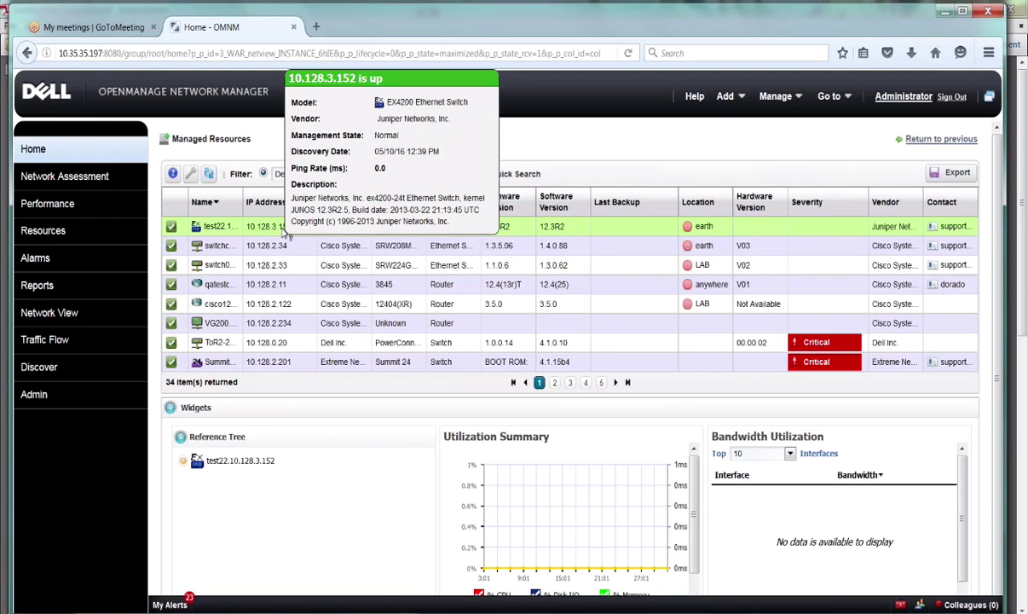
pyautogui.click(263, 243)
pyautogui.click(266, 226)
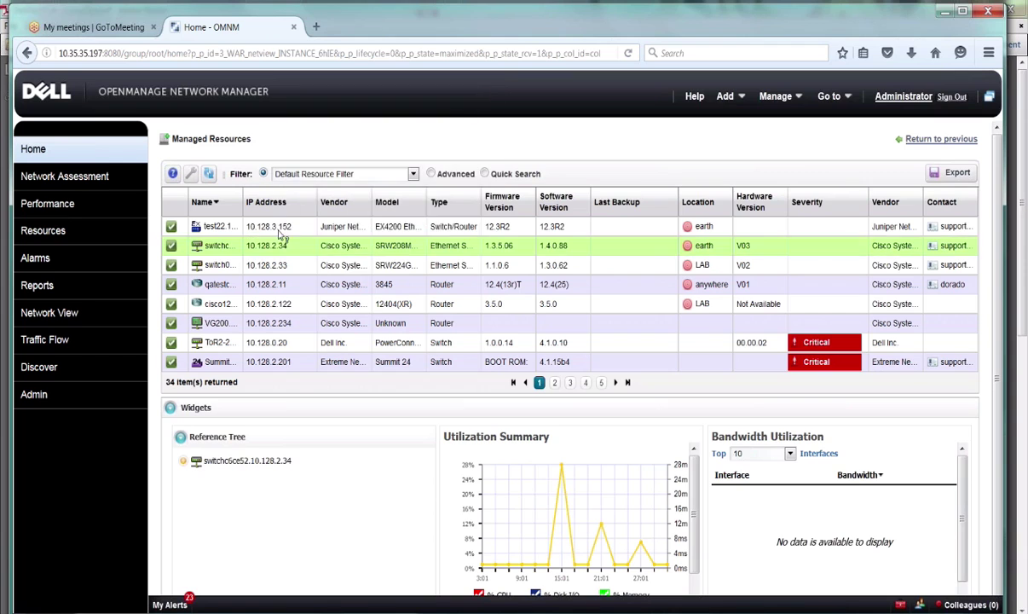
pyautogui.click(410, 232)
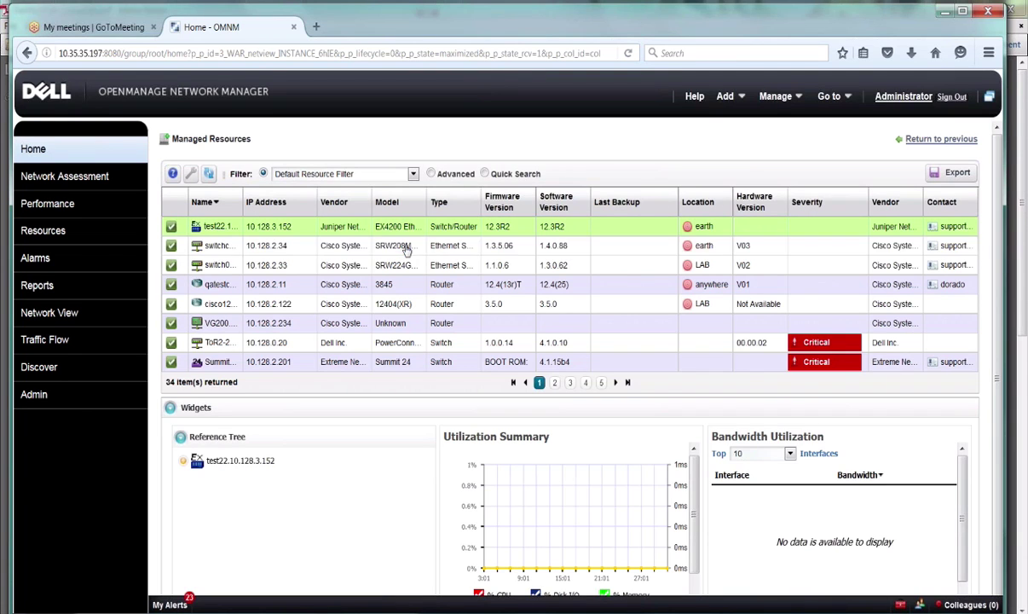
pyautogui.click(408, 247)
pyautogui.click(408, 267)
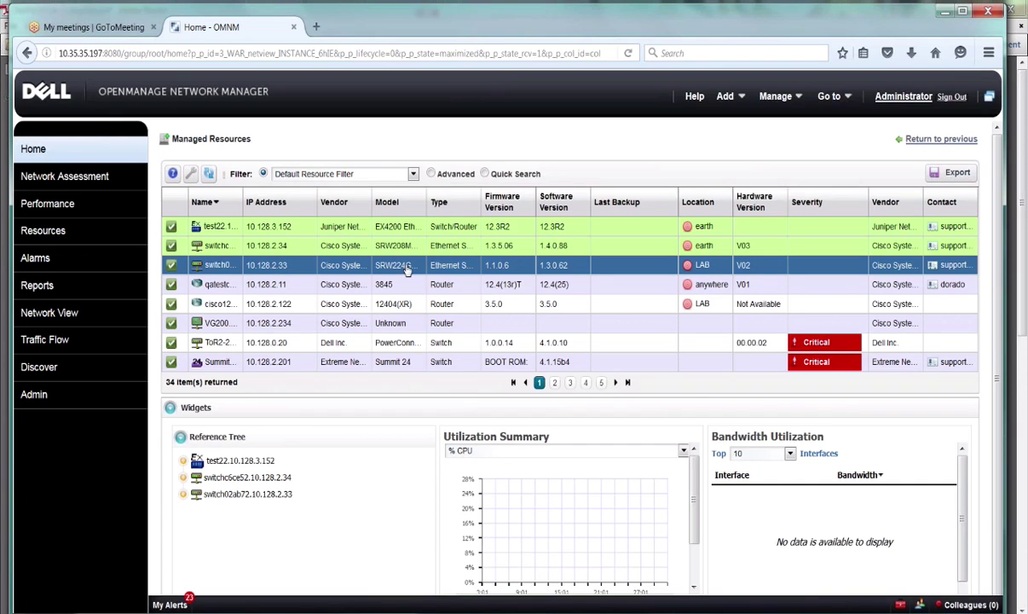
pyautogui.click(412, 326)
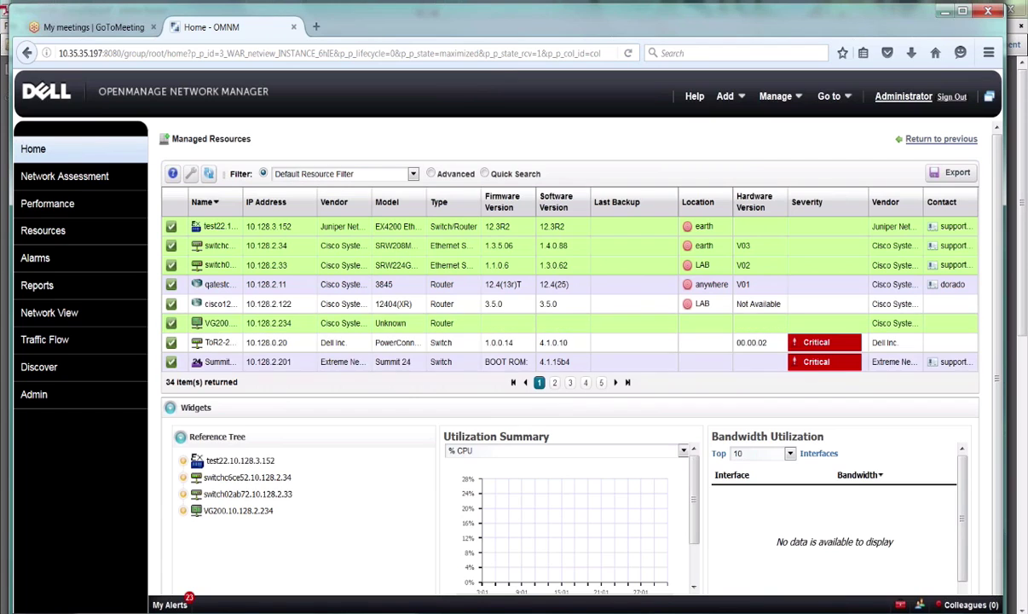
pyautogui.click(570, 383)
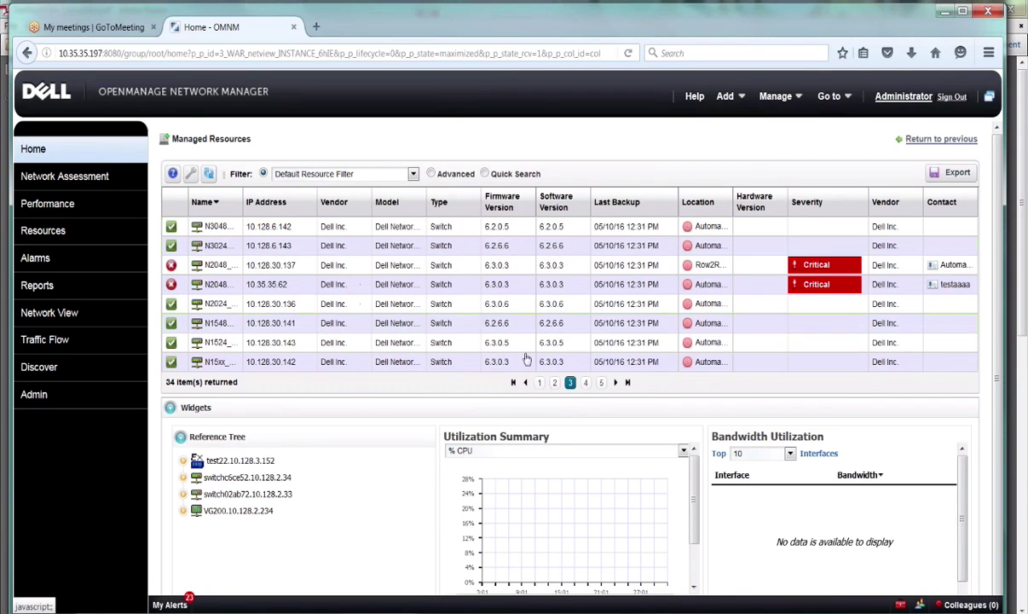
pyautogui.click(345, 246)
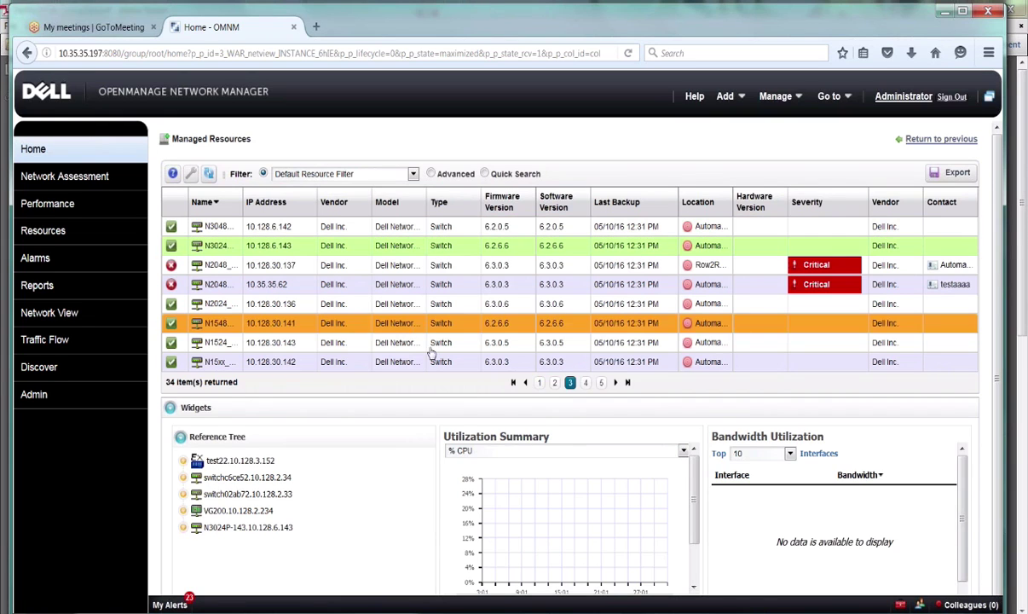
# Return to page 1 and bring up the actions list for the selected devices
pyautogui.click(512, 382)
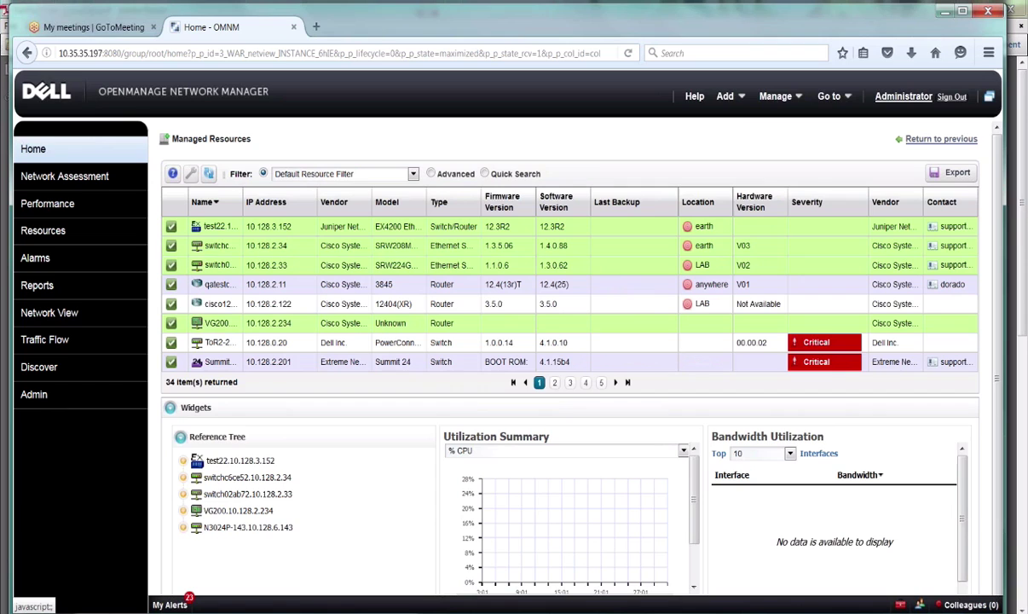
pyautogui.rightClick(287, 231)
pyautogui.click(358, 246)
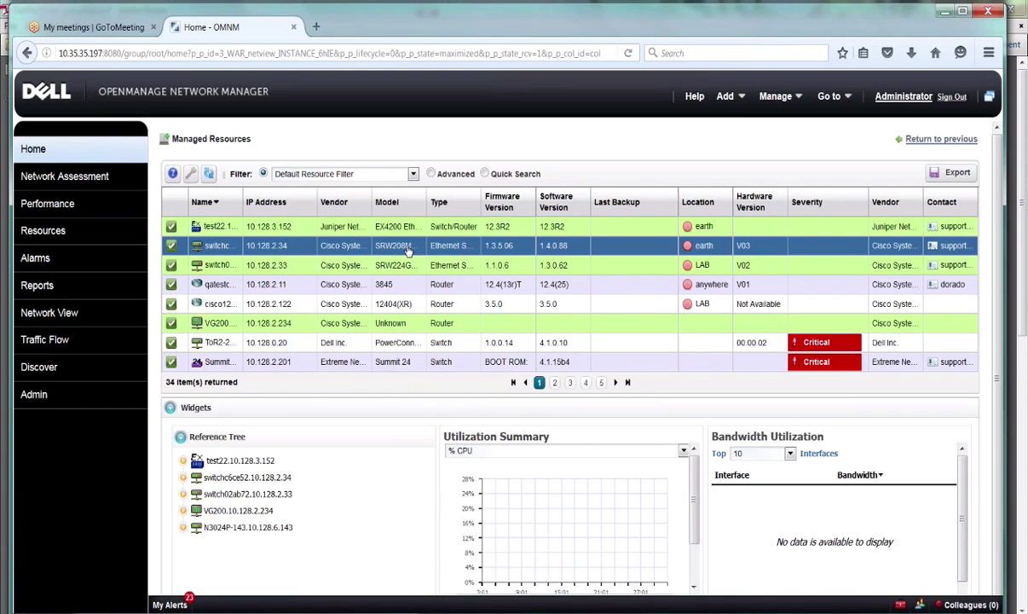
pyautogui.rightClick(409, 251)
pyautogui.click(406, 241)
pyautogui.click(398, 228)
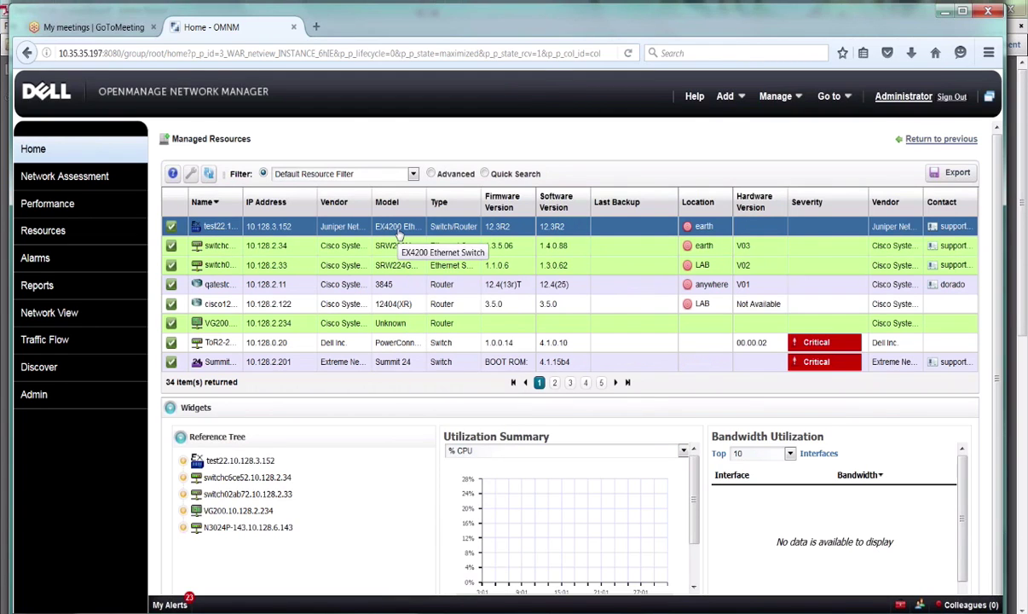
# Bulk-edit the selected devices to use the IT support contact and location 'anywhere', and save
pyautogui.rightClick(399, 234)
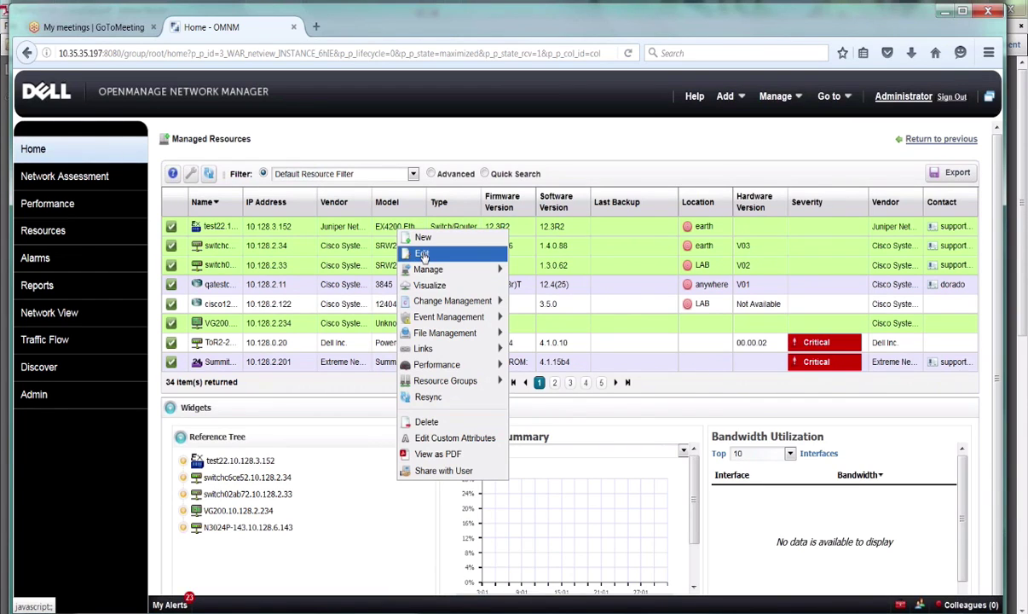
pyautogui.click(422, 255)
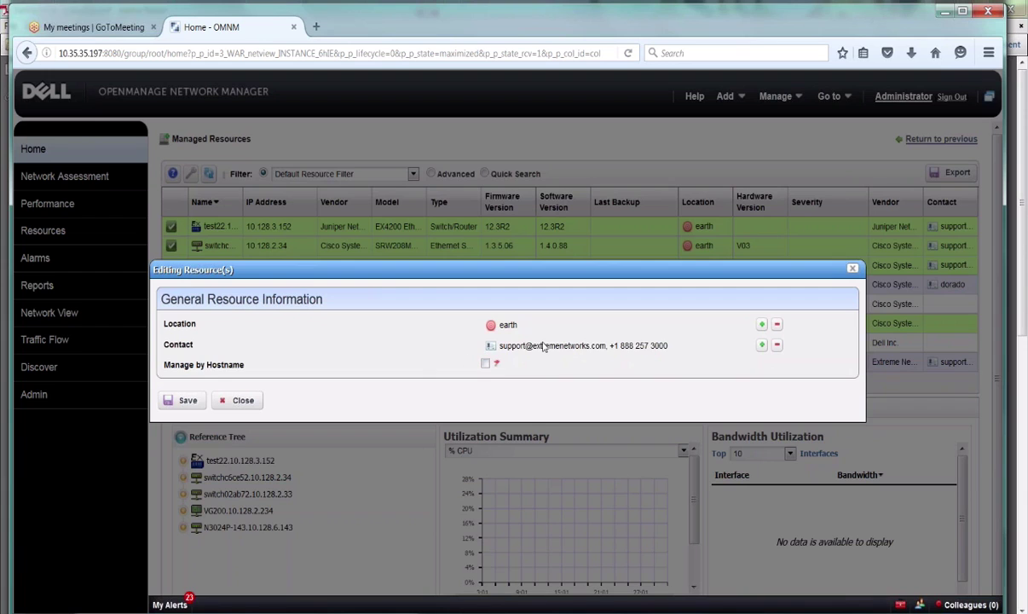
pyautogui.click(761, 345)
pyautogui.click(255, 355)
pyautogui.click(175, 478)
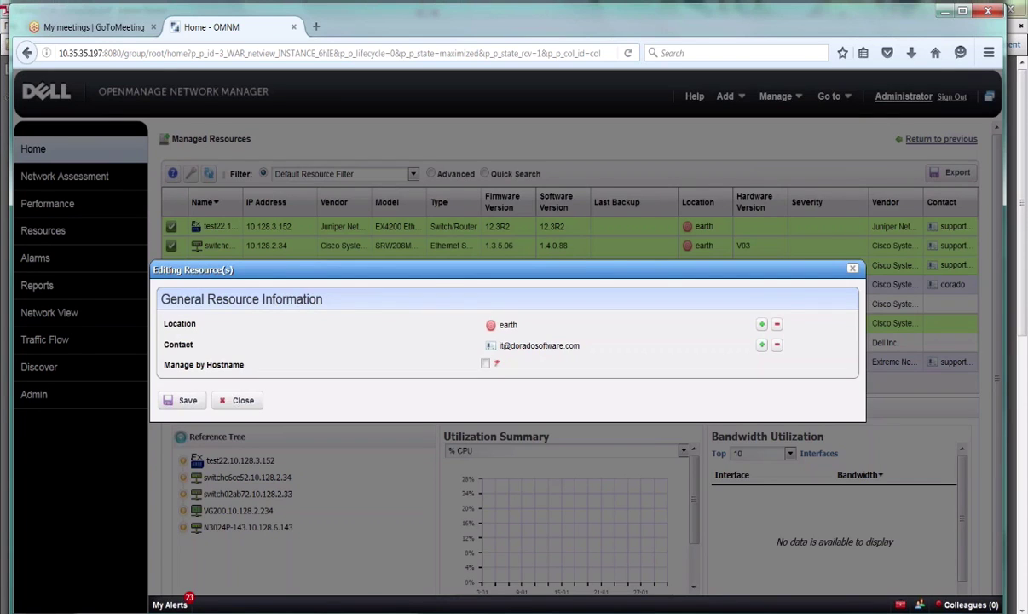
pyautogui.click(762, 324)
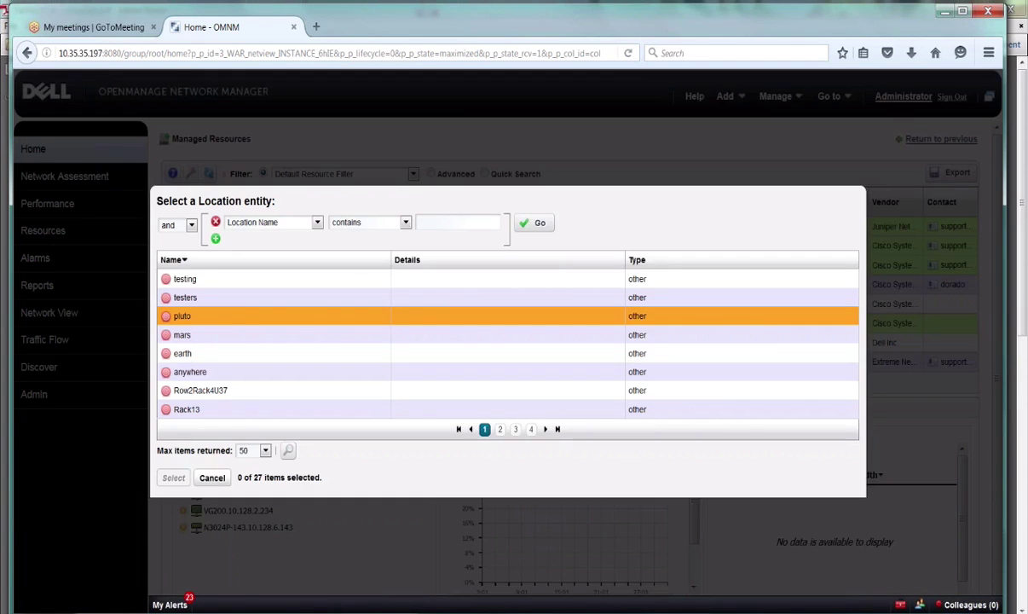
pyautogui.click(358, 374)
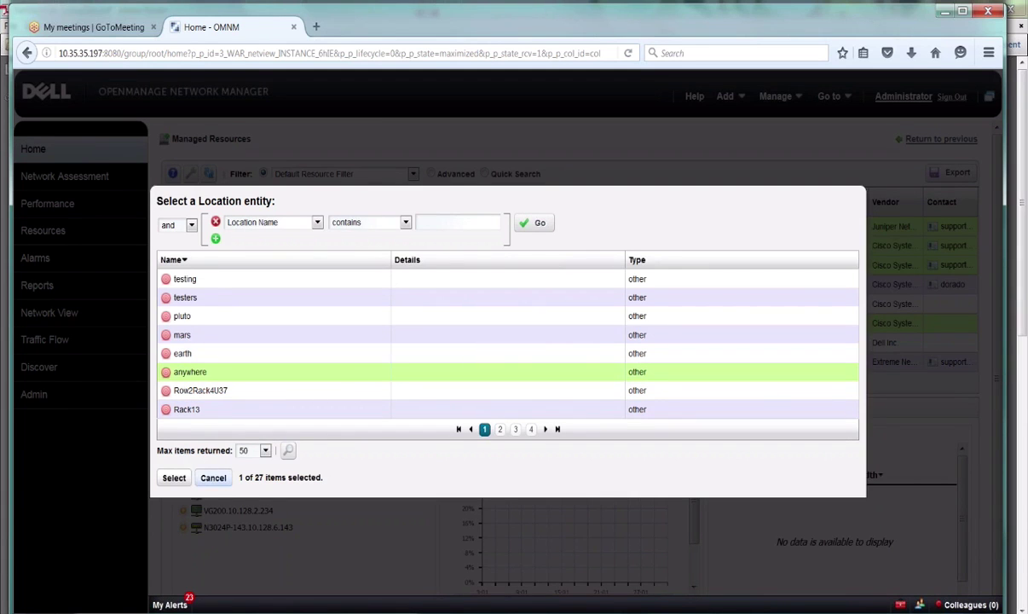
pyautogui.click(175, 479)
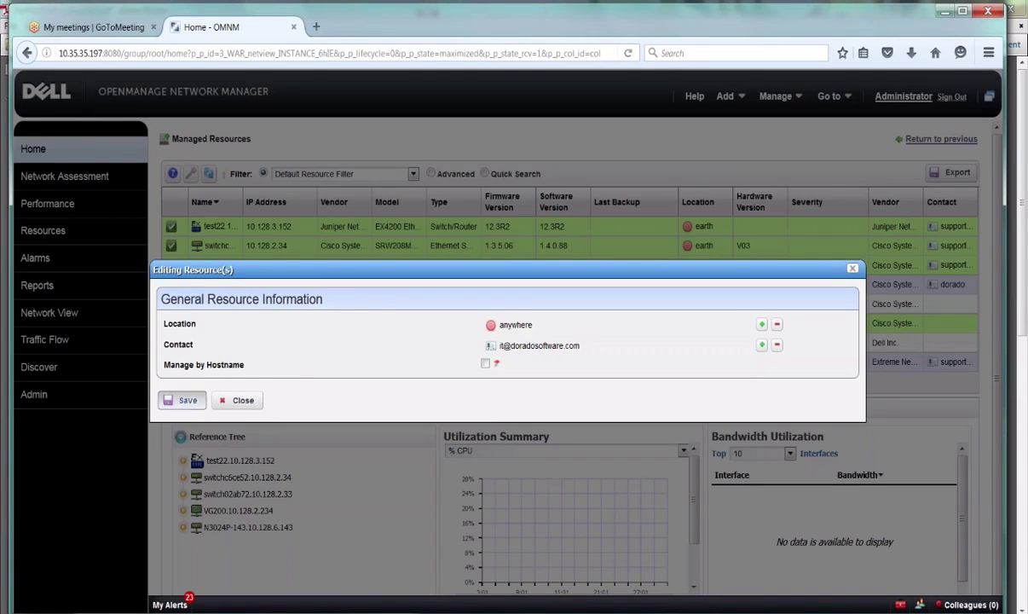
pyautogui.click(184, 400)
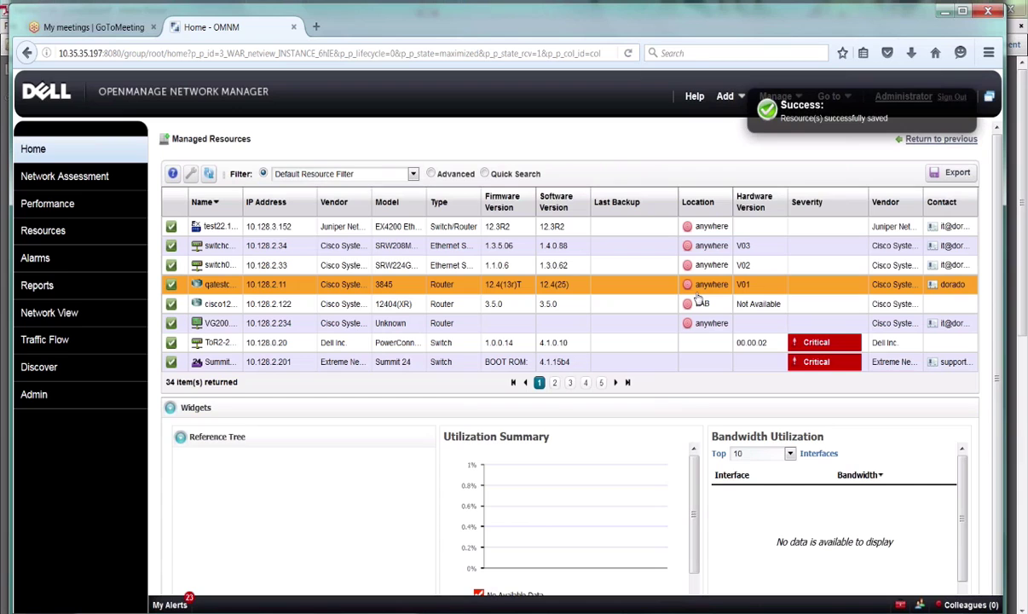
# Visualize test22, 10.128.2.34, 10.128.2.33 and qatest3845 in a topology view, then return Home
pyautogui.click(340, 227)
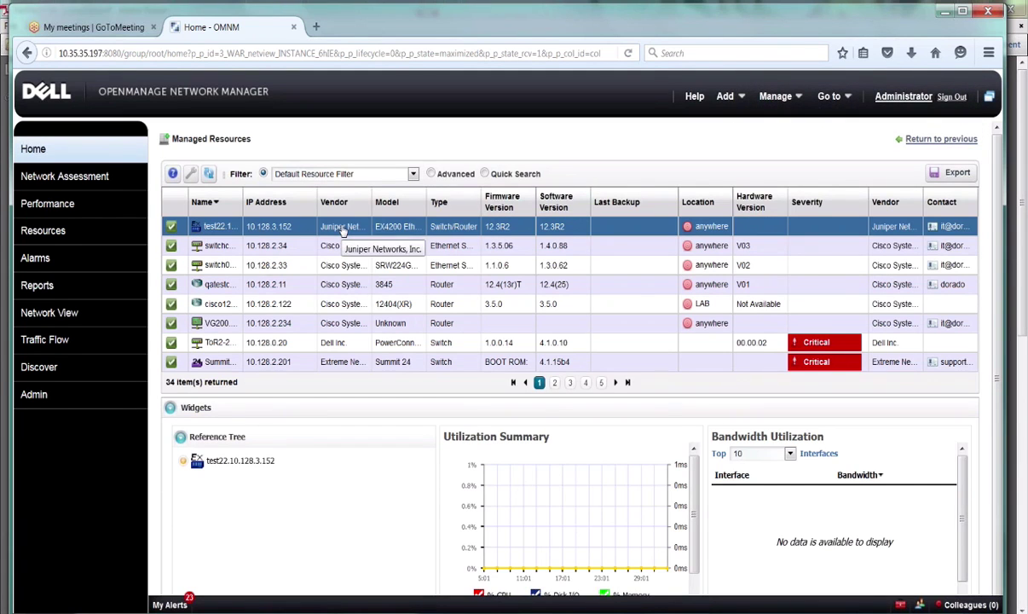
pyautogui.keyDown('ctrl'); pyautogui.click(337, 245); pyautogui.keyUp('ctrl')
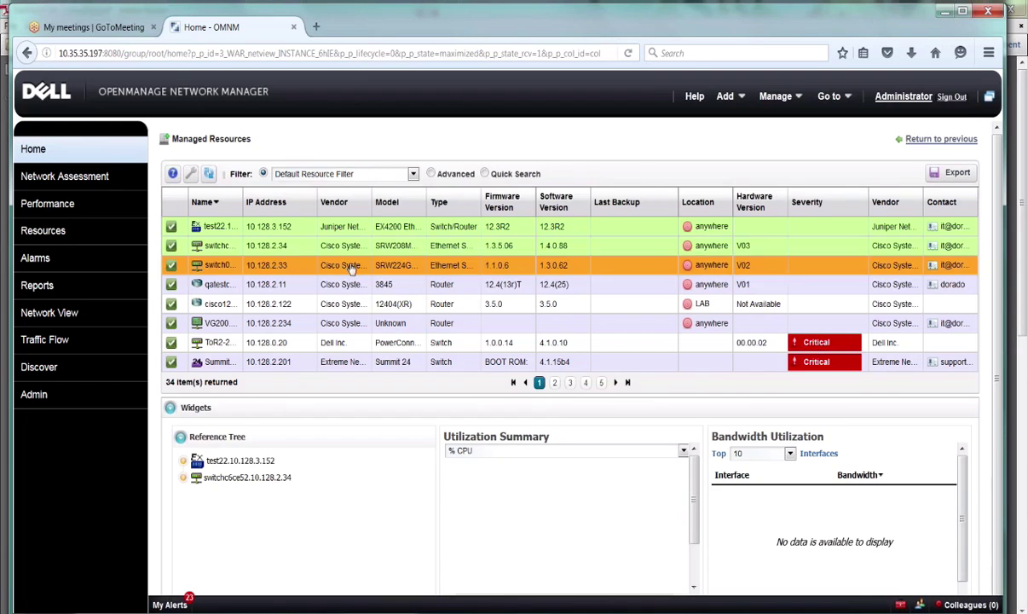
pyautogui.keyDown('ctrl'); pyautogui.click(352, 267); pyautogui.keyUp('ctrl')
pyautogui.keyDown('ctrl'); pyautogui.click(352, 286); pyautogui.keyUp('ctrl')
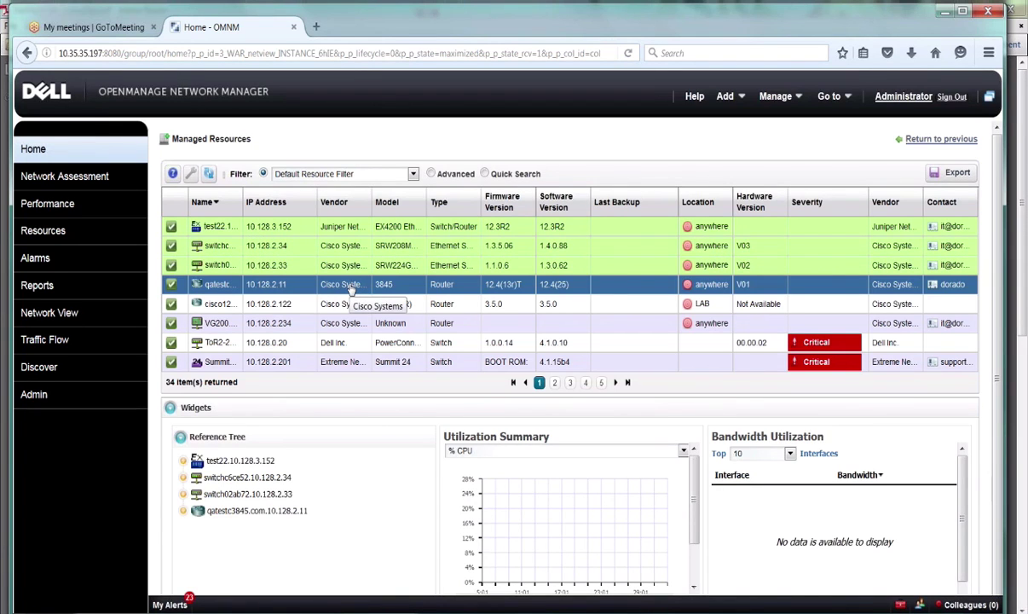
pyautogui.rightClick(349, 255)
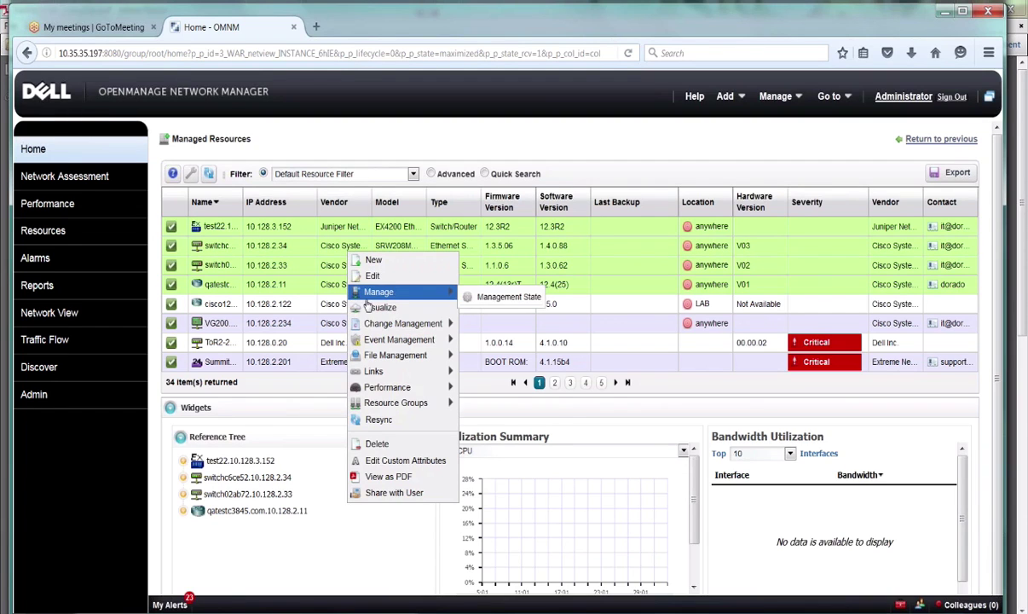
pyautogui.click(370, 308)
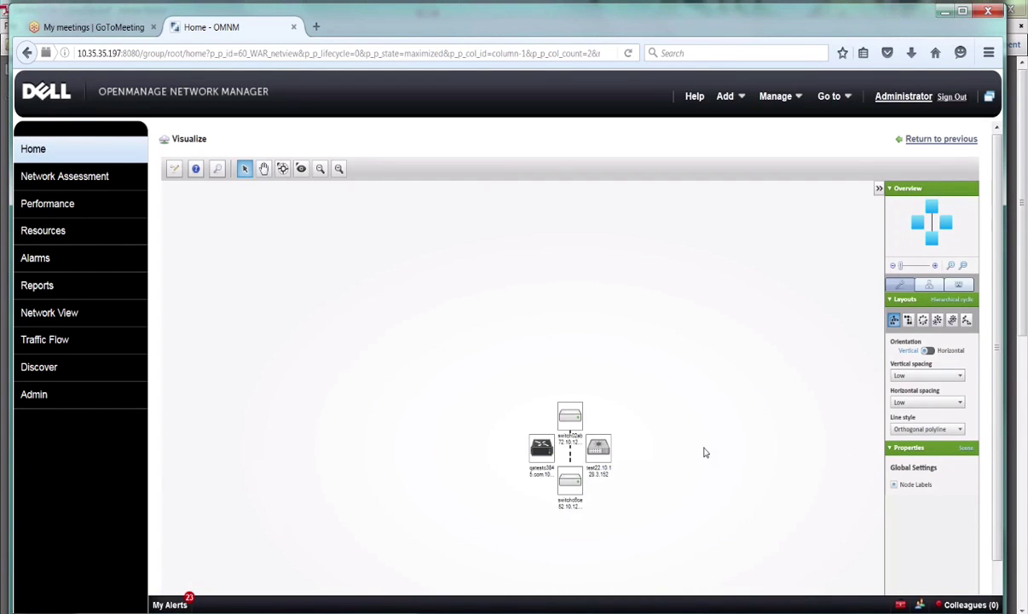
pyautogui.click(48, 153)
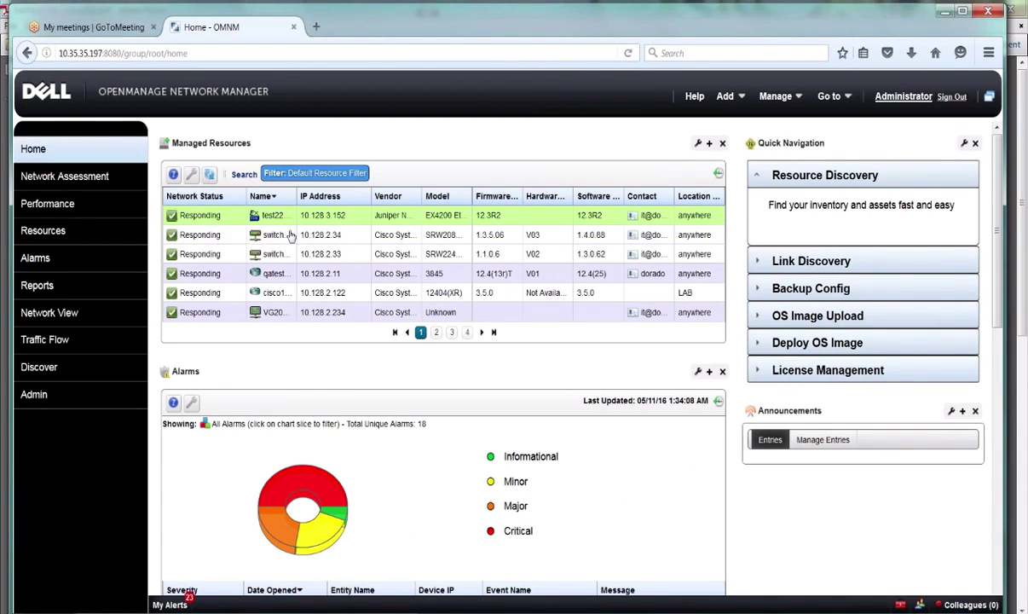
# Browse the Manage and Change Management actions available for the three selected devices
pyautogui.rightClick(285, 258)
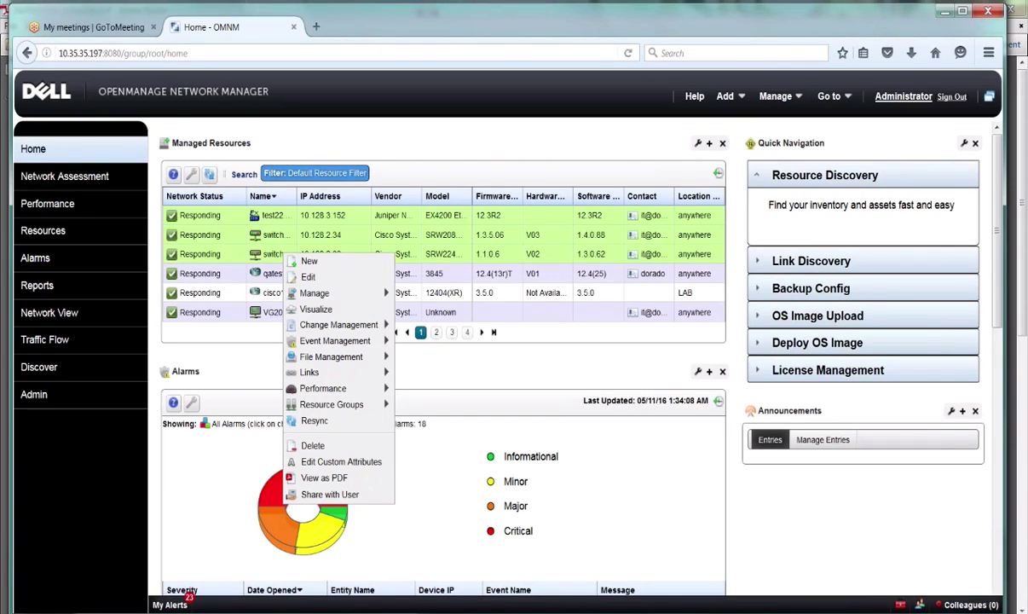
pyautogui.moveTo(312, 294)
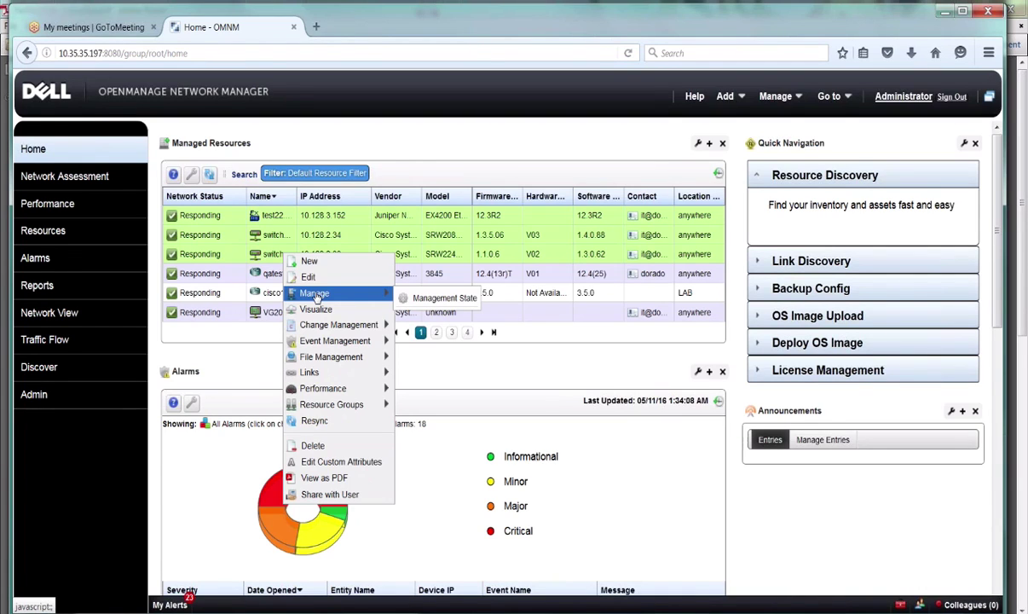
pyautogui.moveTo(328, 328)
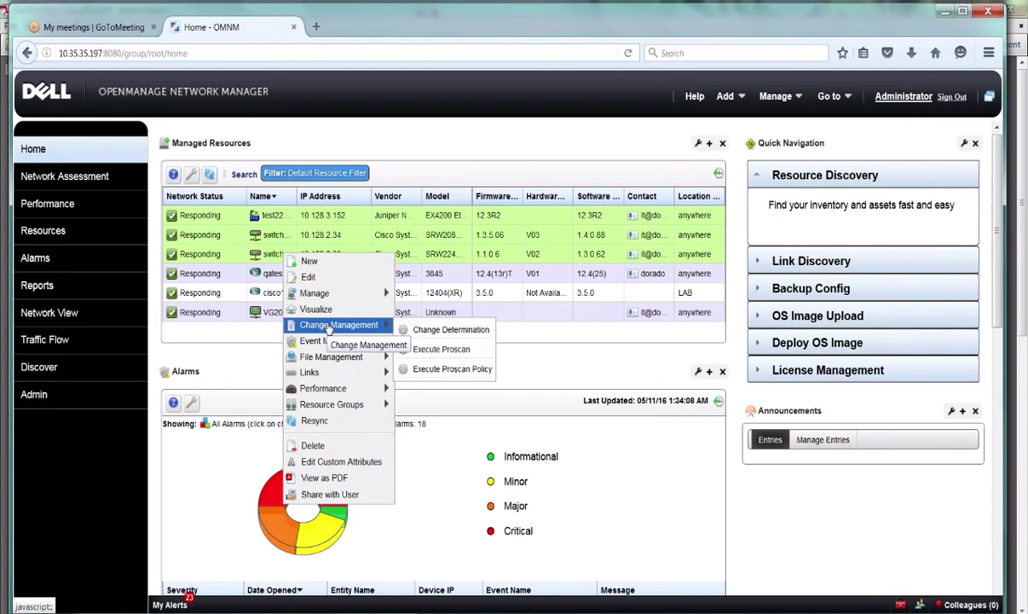
pyautogui.click(273, 256)
pyautogui.rightClick(327, 236)
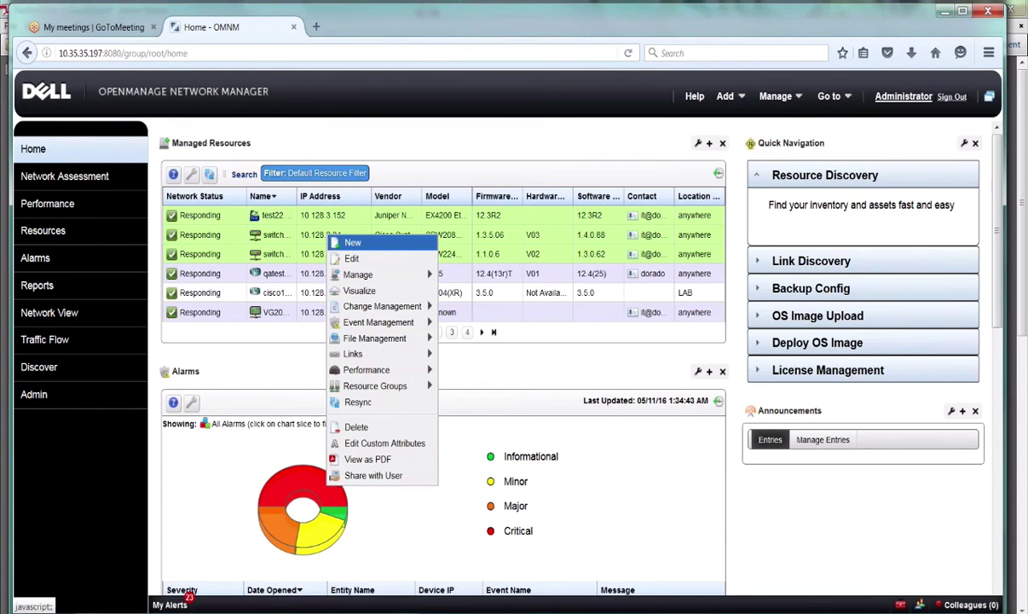
pyautogui.moveTo(382, 309)
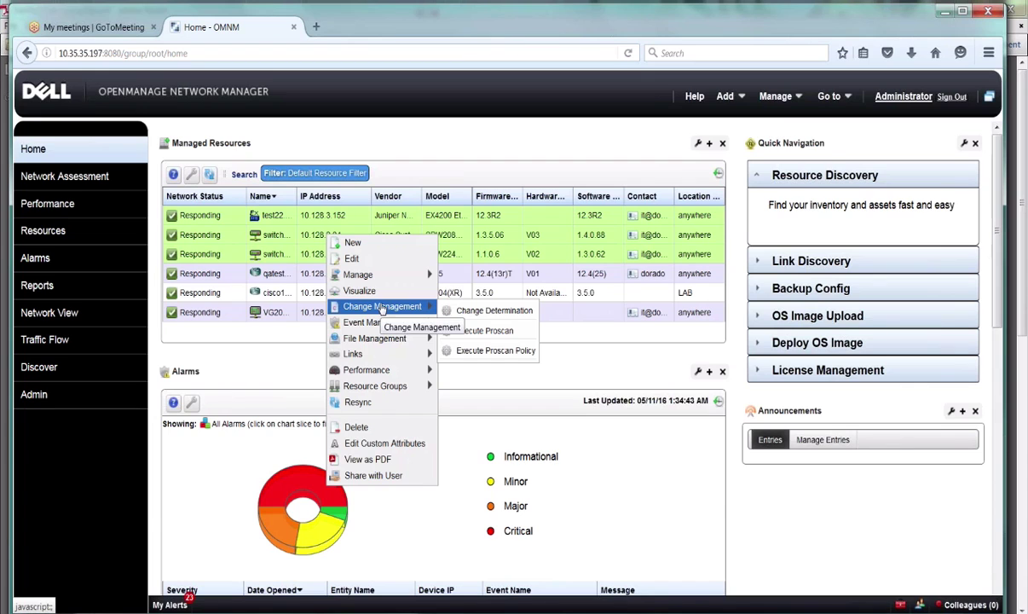
# Open Proscan Execution for the selected devices, move it aside, and close it without running
pyautogui.click(483, 330)
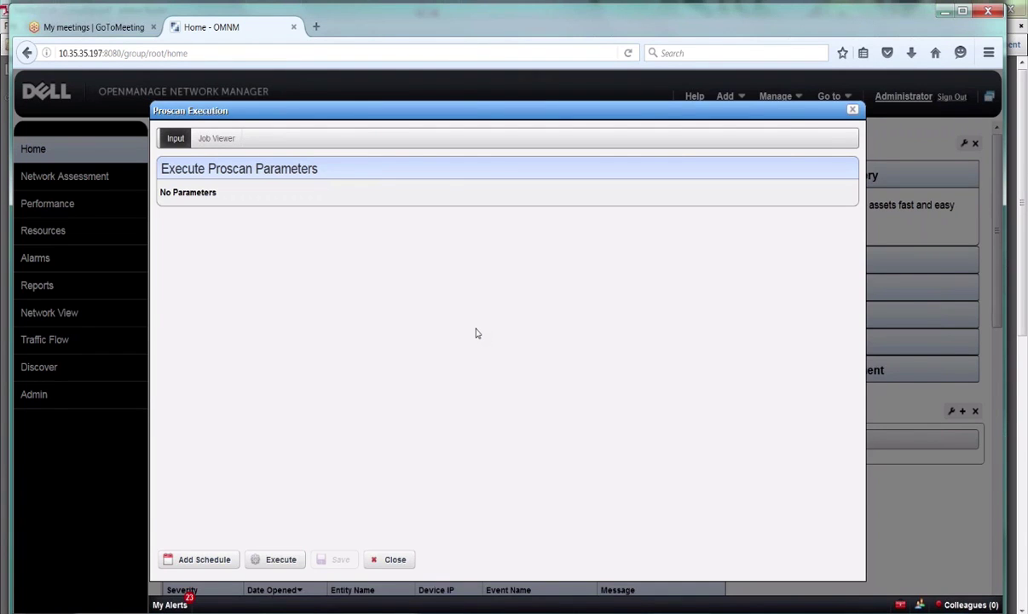
pyautogui.moveTo(474, 116); pyautogui.dragTo(687, 123)
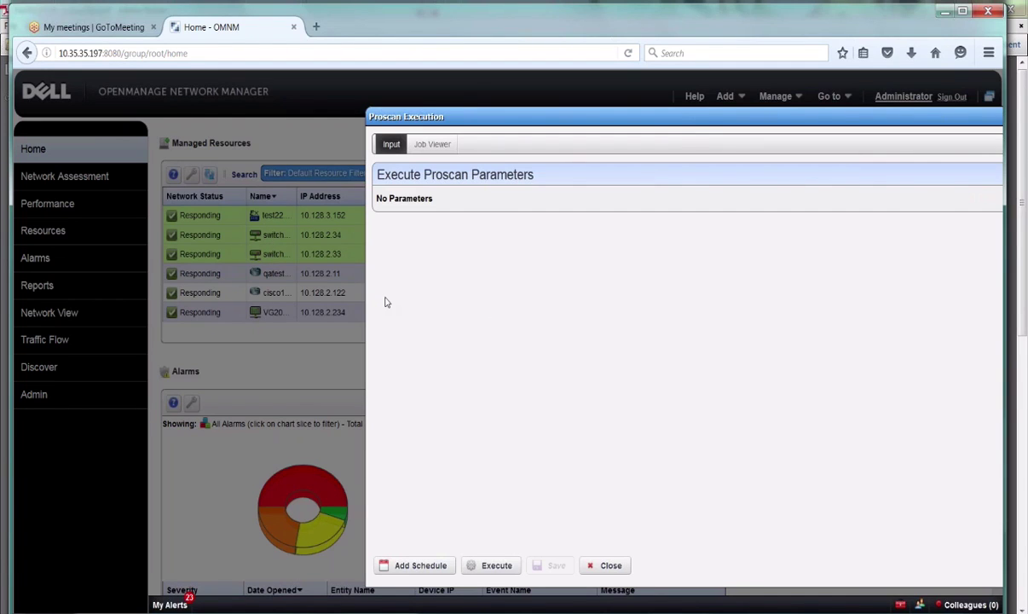
pyautogui.click(609, 566)
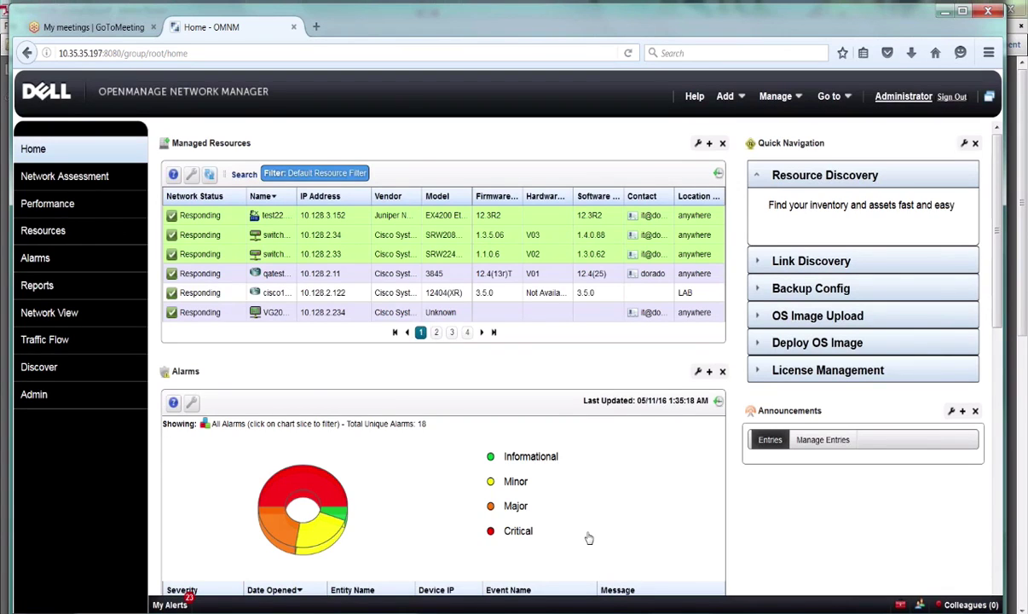
pyautogui.rightClick(341, 235)
pyautogui.moveTo(400, 329)
pyautogui.moveTo(409, 307)
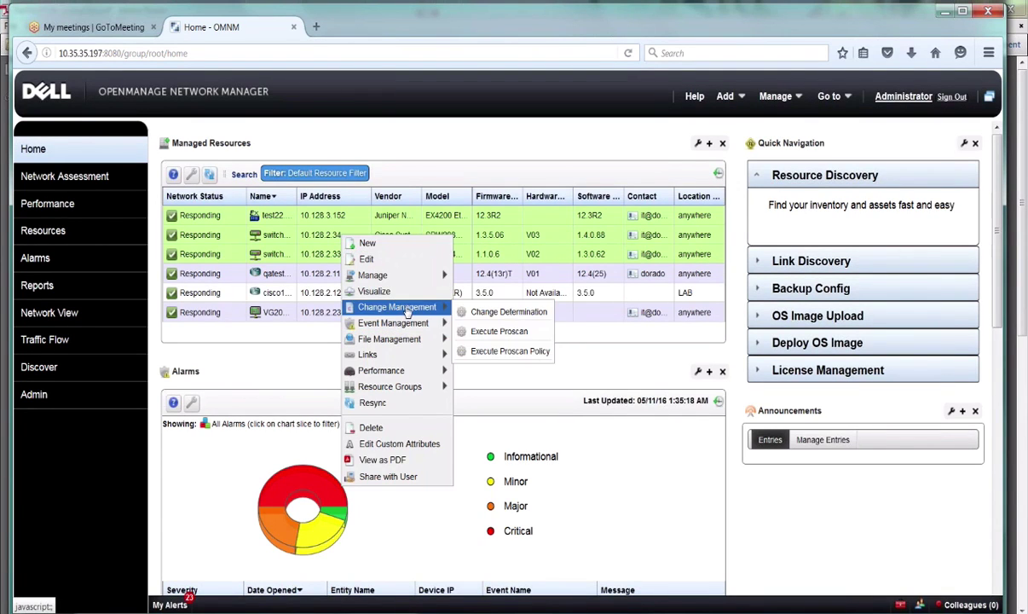
pyautogui.click(488, 352)
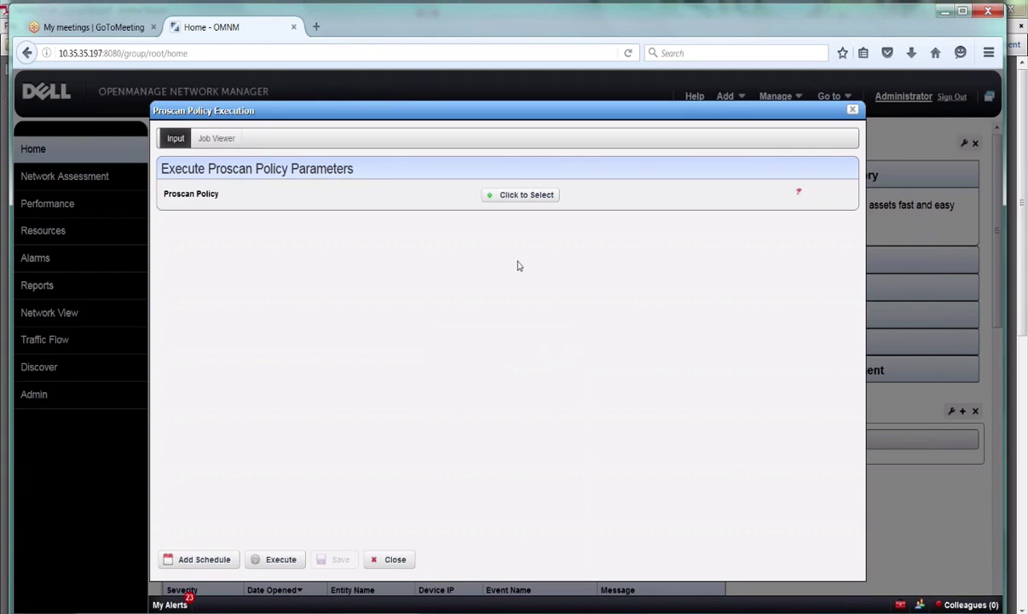
pyautogui.moveTo(511, 111); pyautogui.dragTo(616, 94)
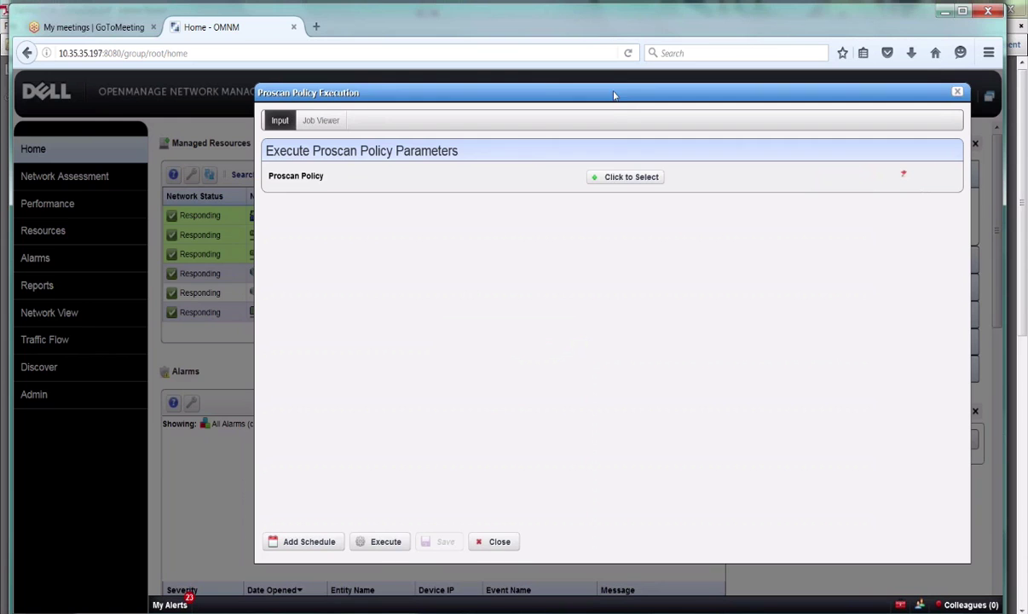
pyautogui.click(494, 542)
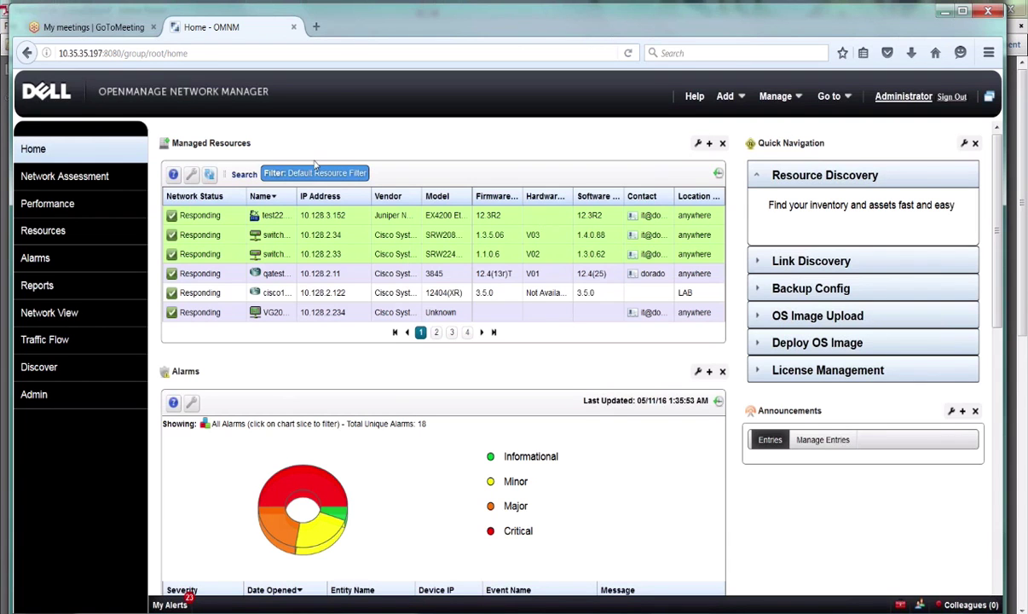
pyautogui.click(273, 236)
pyautogui.rightClick(275, 237)
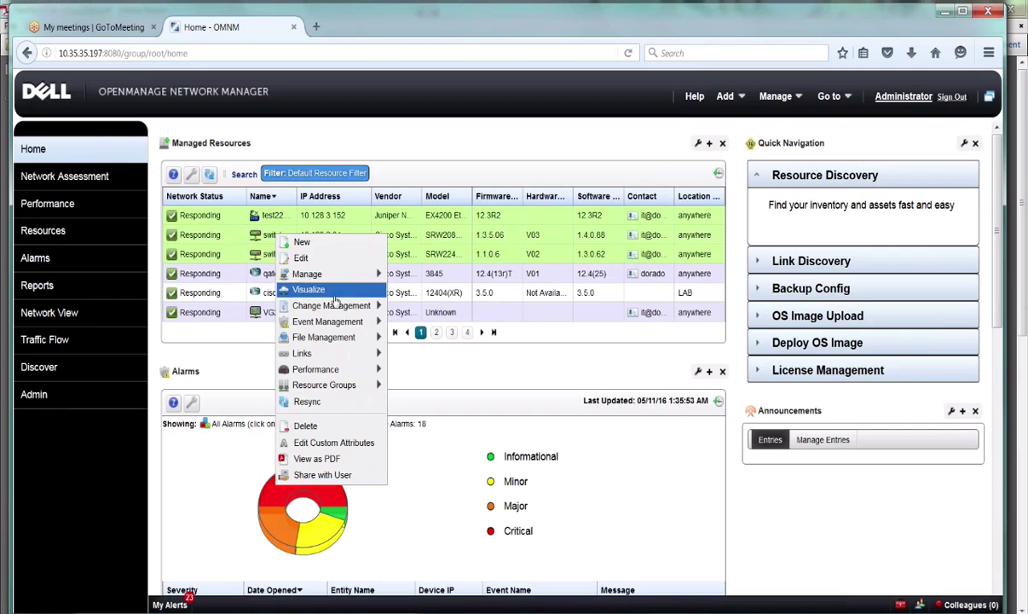
pyautogui.moveTo(340, 327)
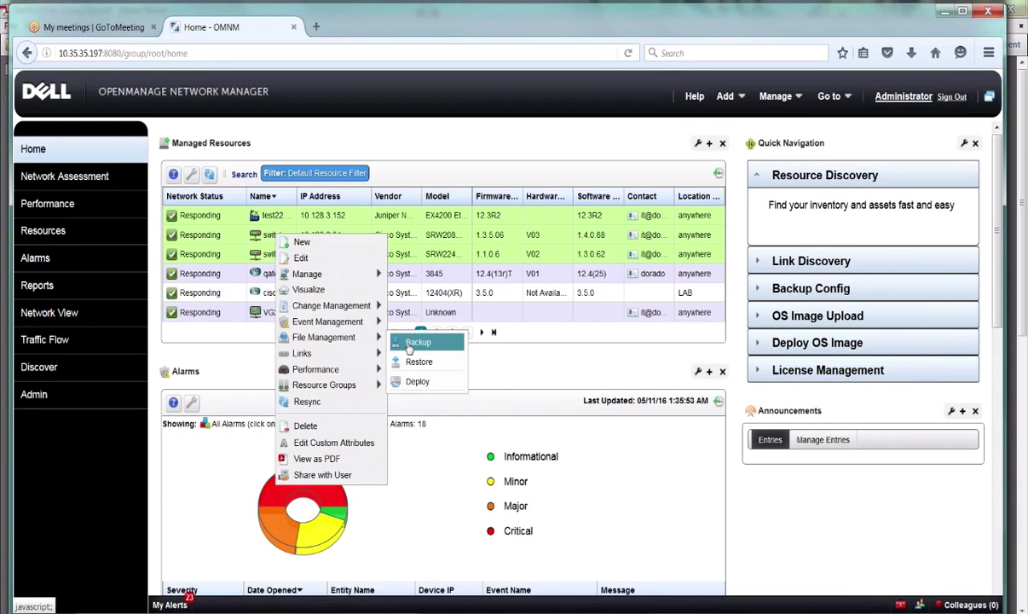
pyautogui.click(420, 342)
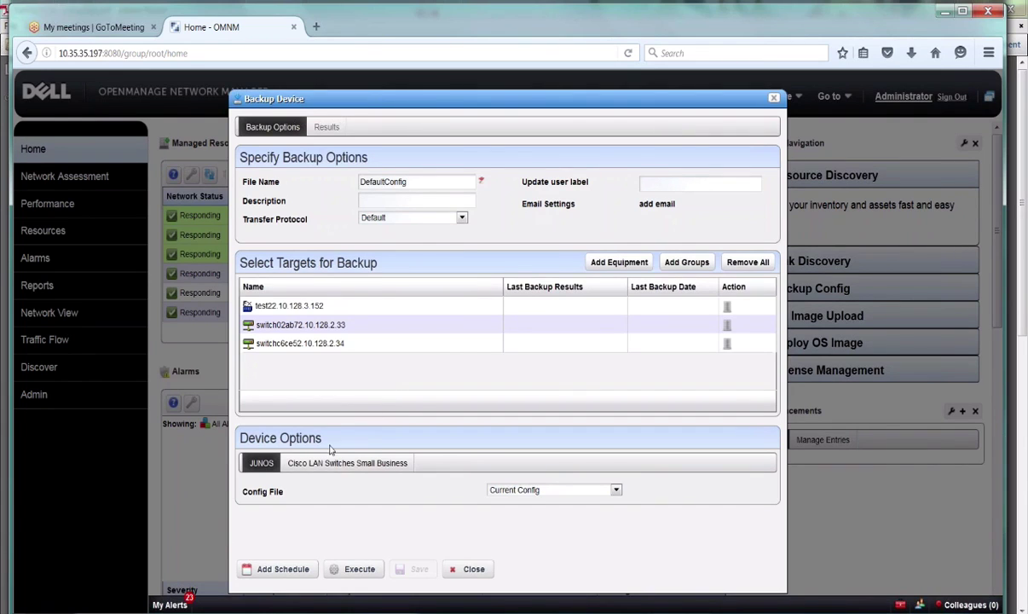
pyautogui.click(288, 467)
pyautogui.click(266, 466)
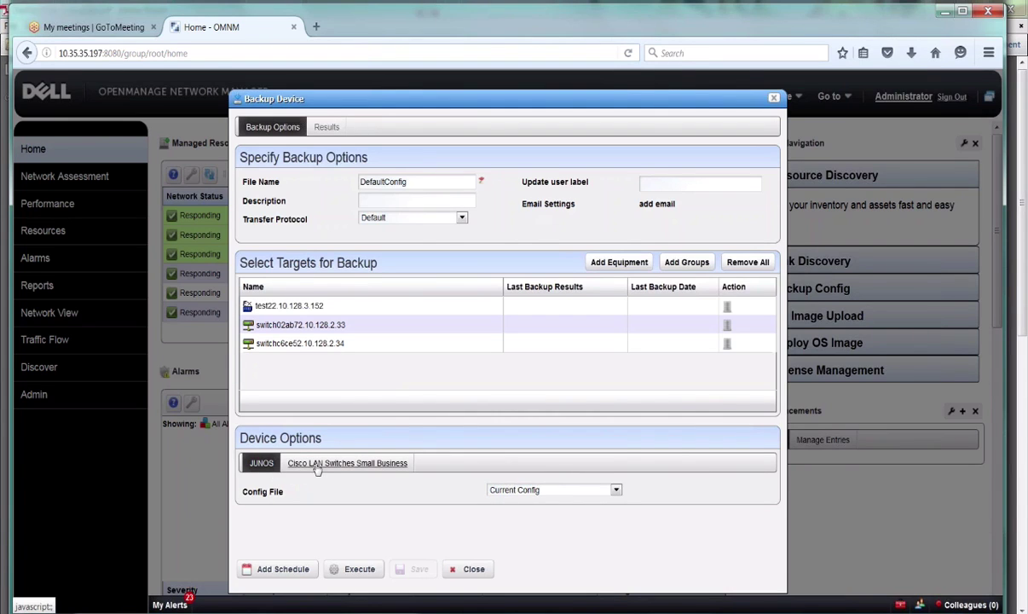
pyautogui.click(317, 466)
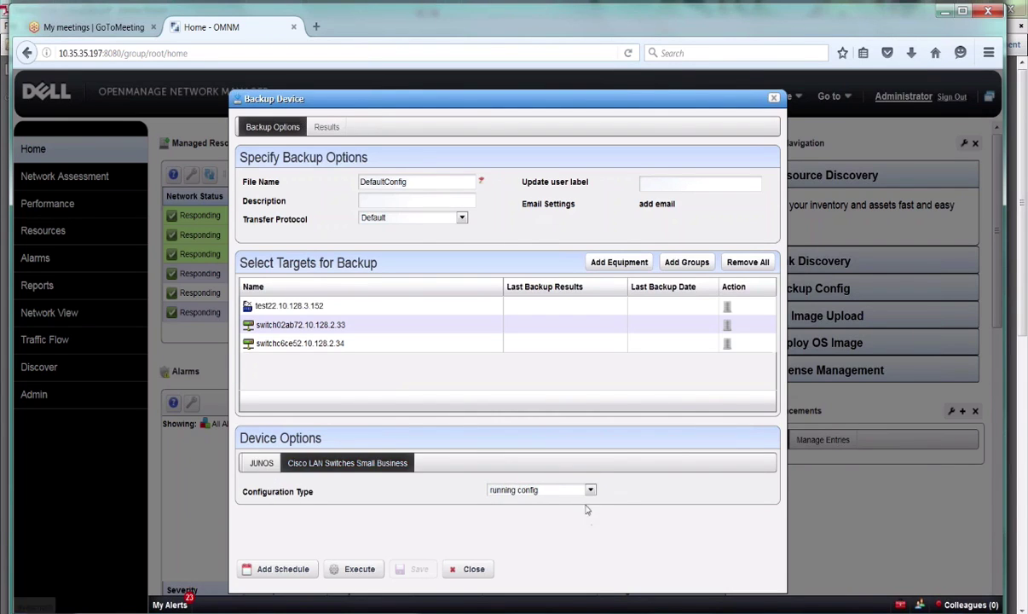
pyautogui.click(591, 491)
pyautogui.click(520, 501)
pyautogui.click(264, 463)
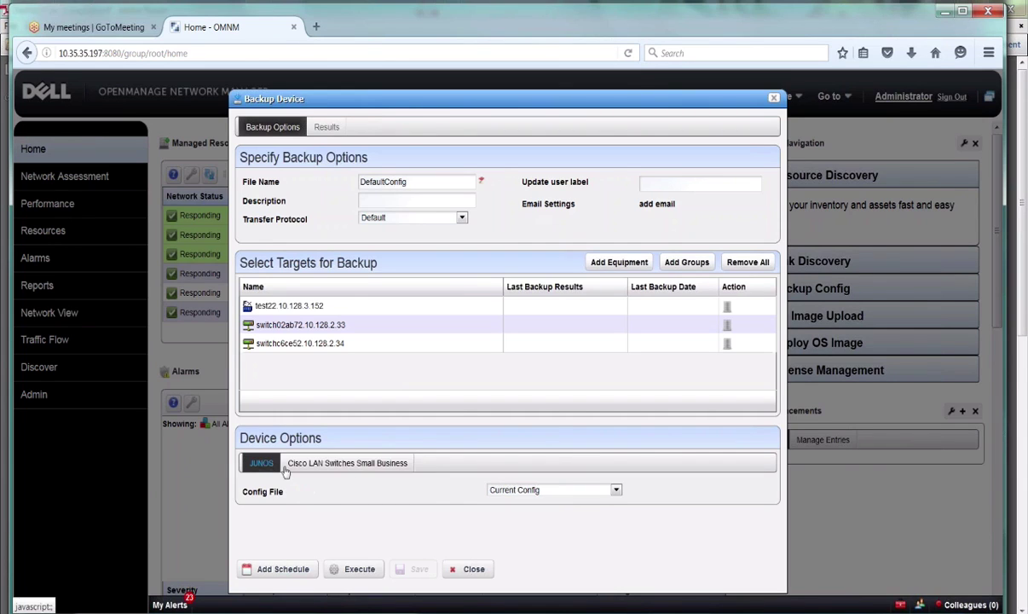
pyautogui.click(615, 490)
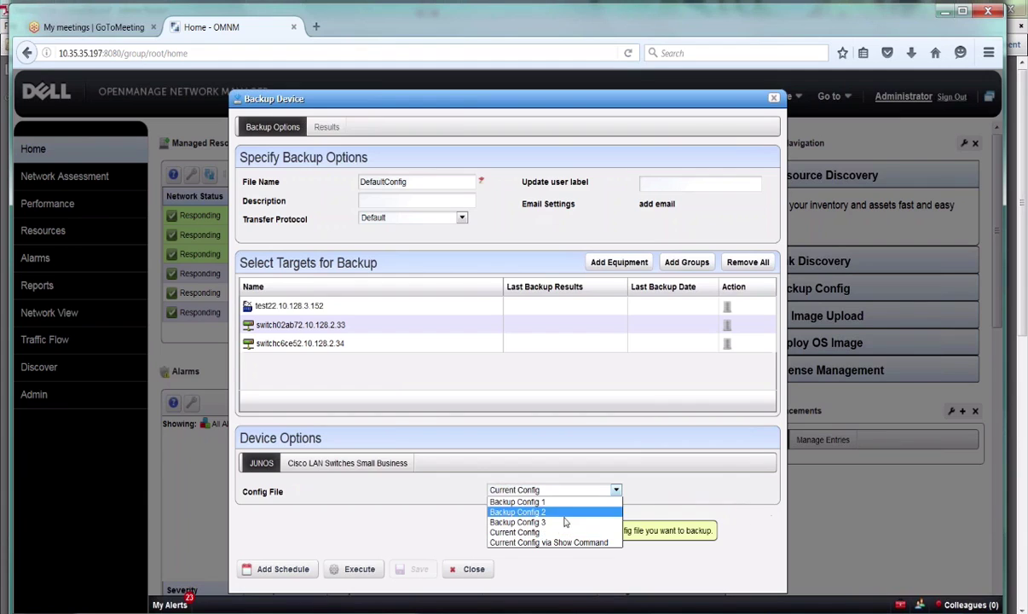
pyautogui.click(352, 465)
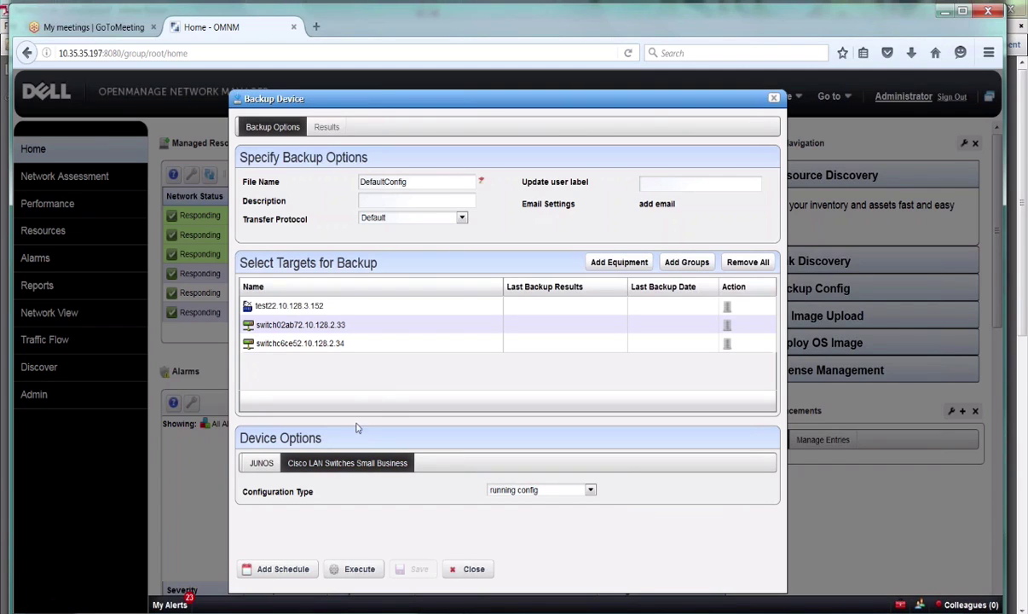
pyautogui.click(479, 575)
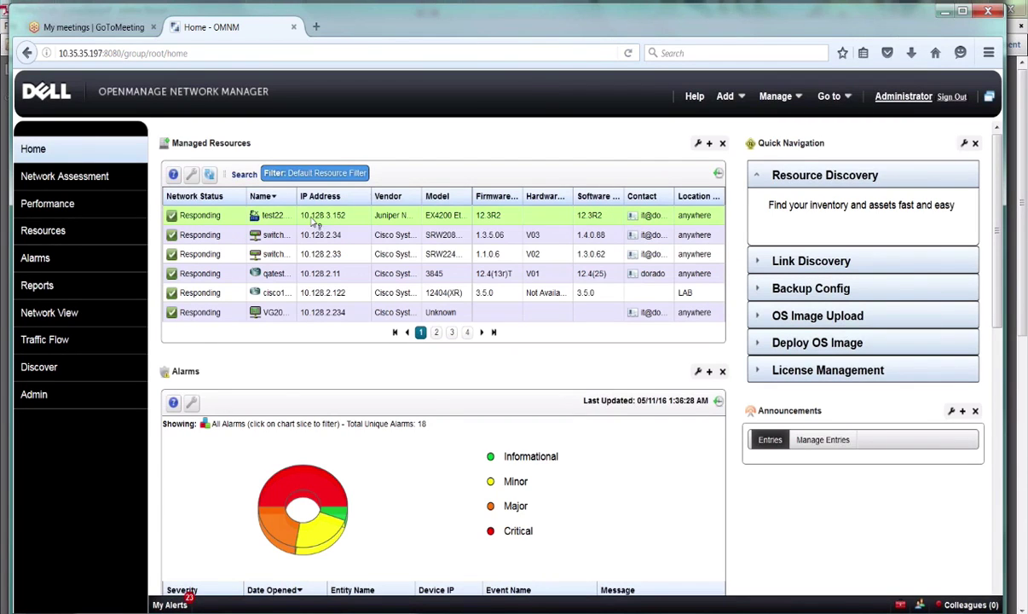
# Open File Management > Restore for the selected devices from the qatest router row
pyautogui.rightClick(329, 276)
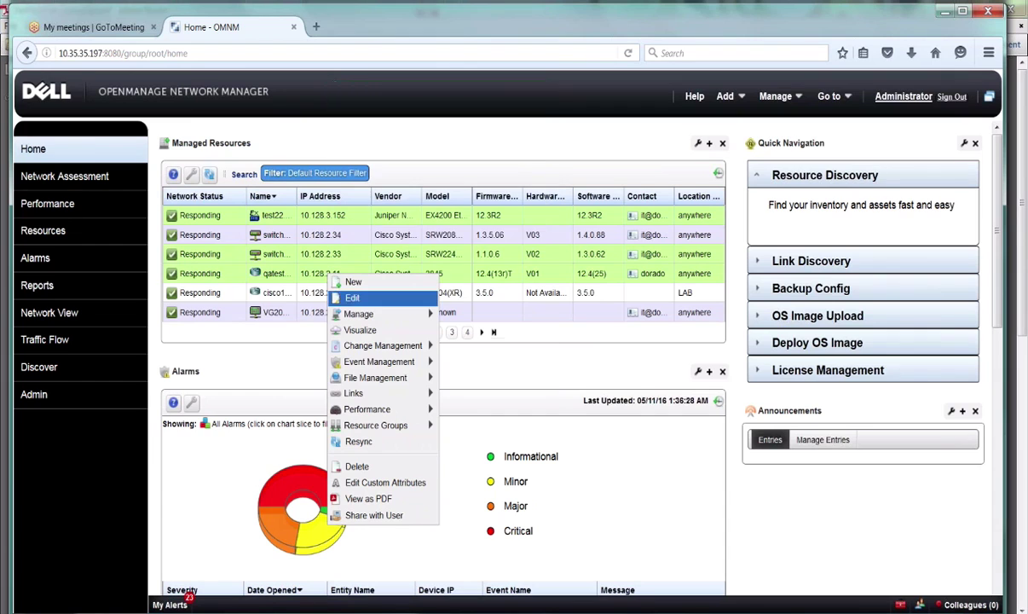
pyautogui.moveTo(376, 377)
pyautogui.click(460, 399)
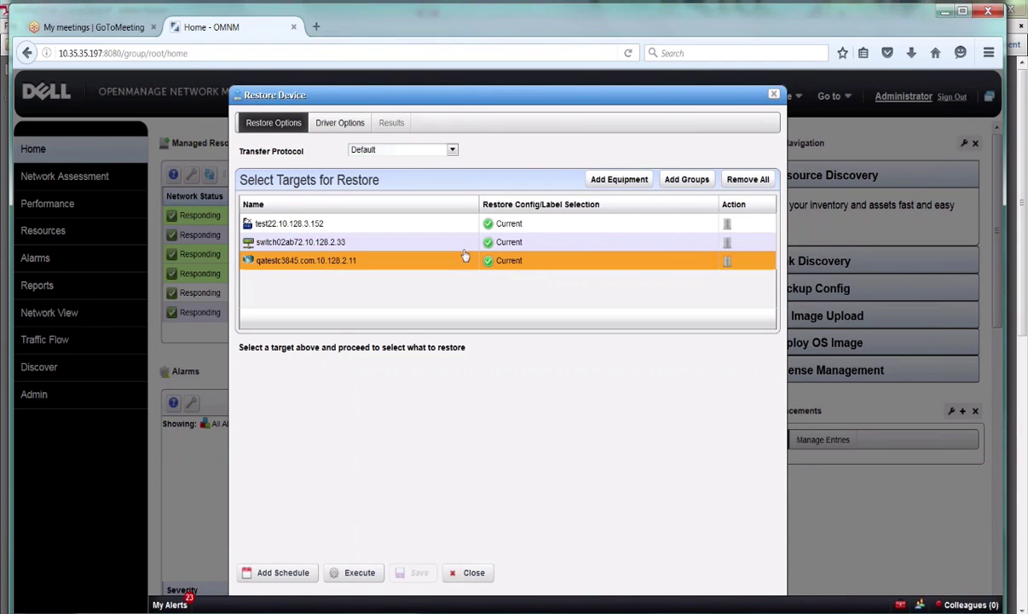
# Review Driver Options, keeping Override entire configuration for JUNOS and checking Cisco IOS and Small Business options
pyautogui.click(340, 124)
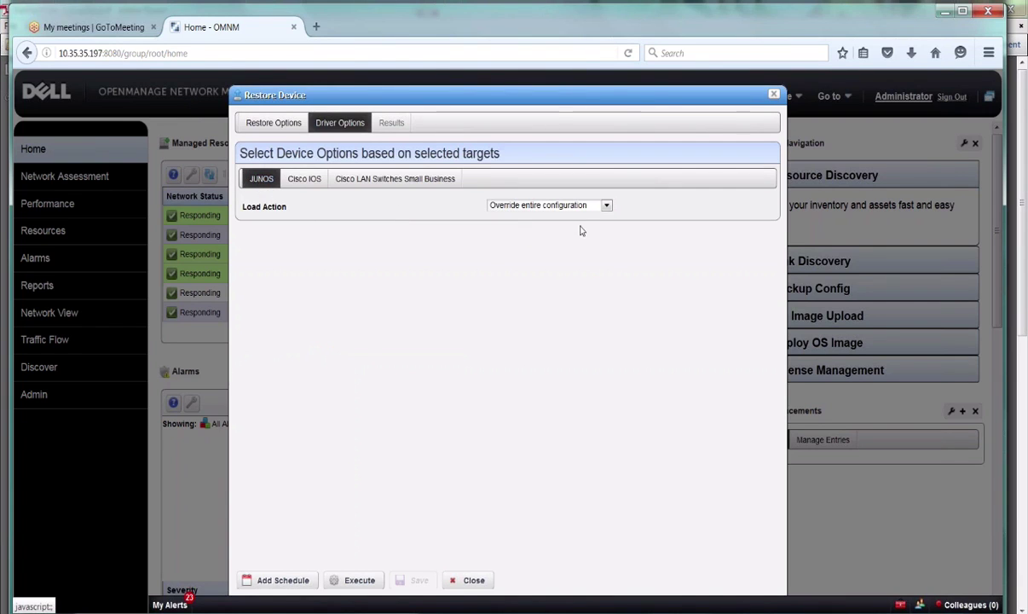
pyautogui.click(606, 205)
pyautogui.click(606, 206)
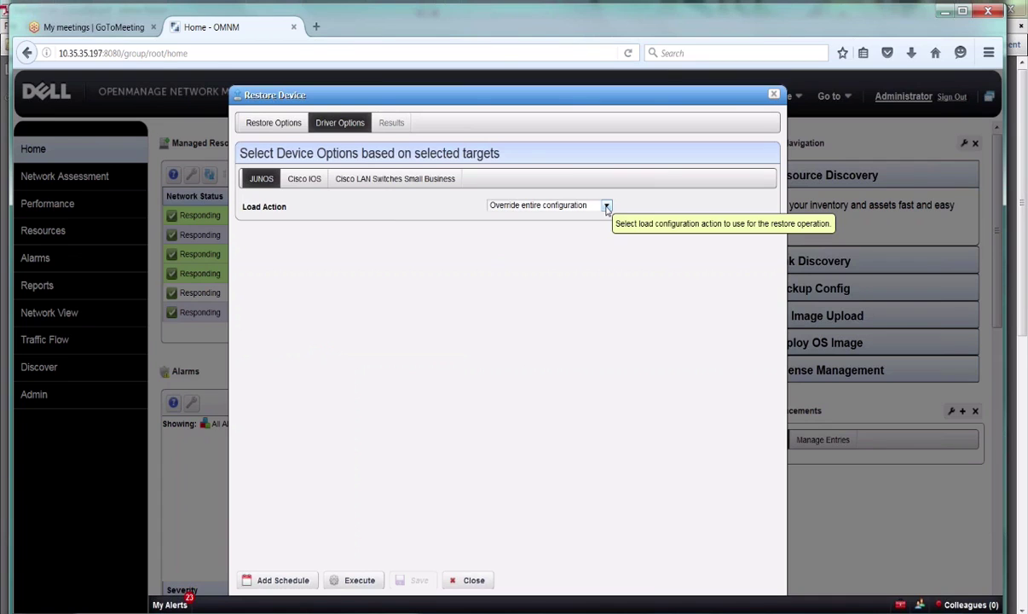
pyautogui.click(304, 178)
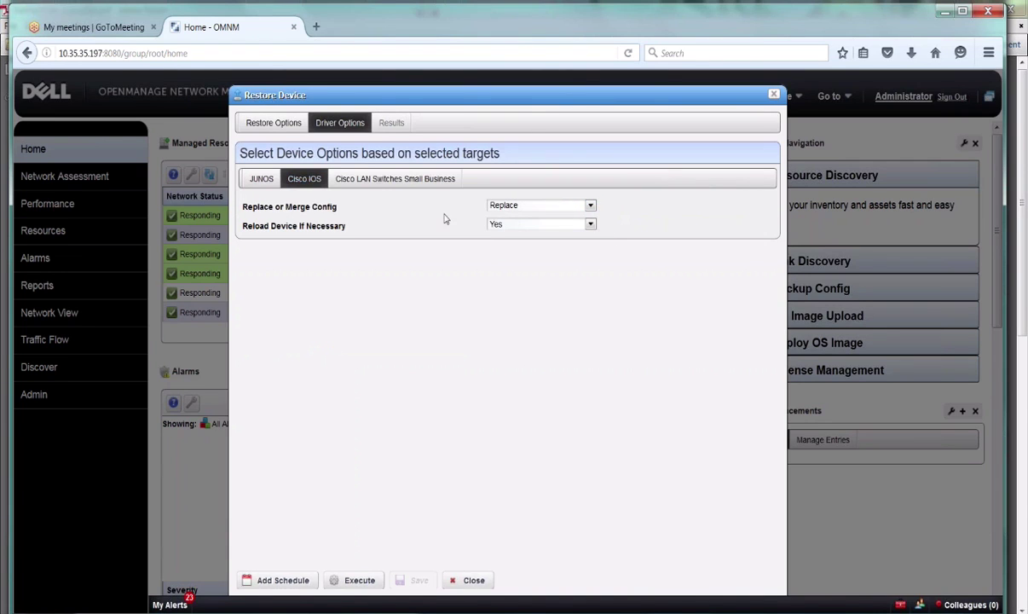
pyautogui.click(389, 174)
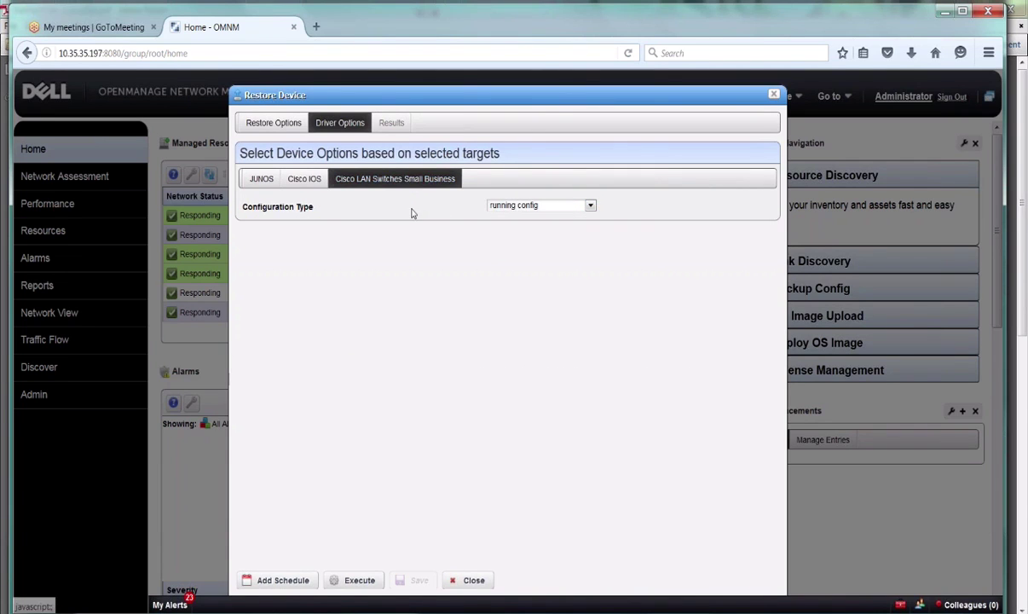
# Keep Default as the transfer protocol and open the Add Groups picker
pyautogui.click(271, 122)
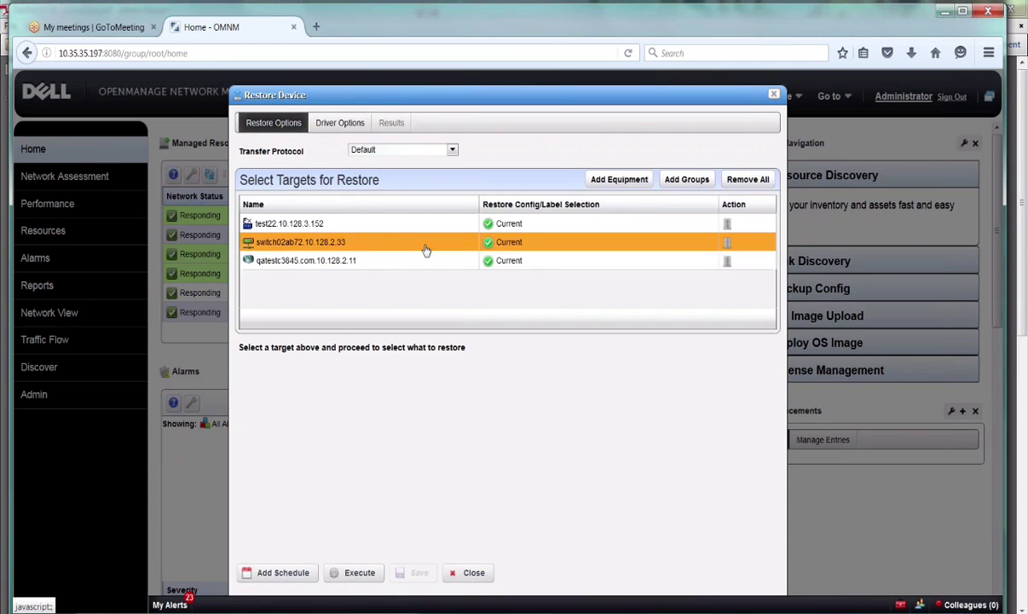
pyautogui.click(452, 150)
pyautogui.click(560, 369)
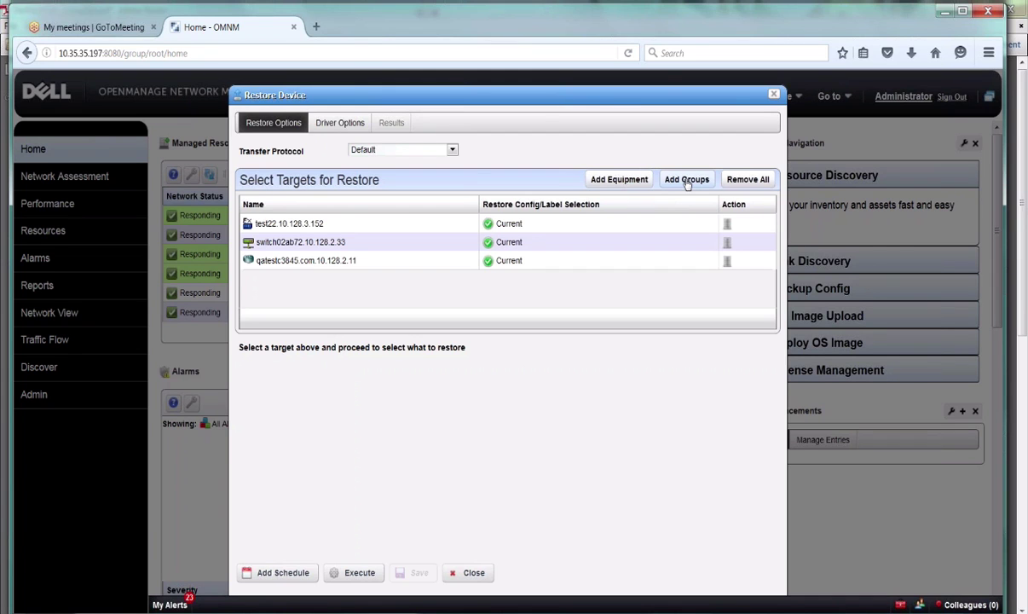
pyautogui.click(687, 180)
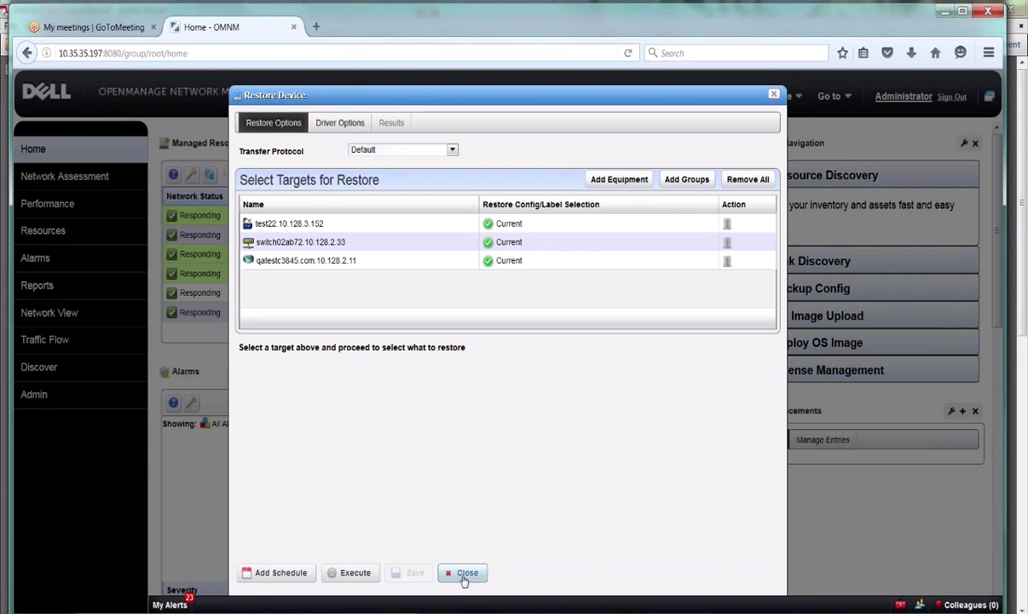
pyautogui.click(463, 574)
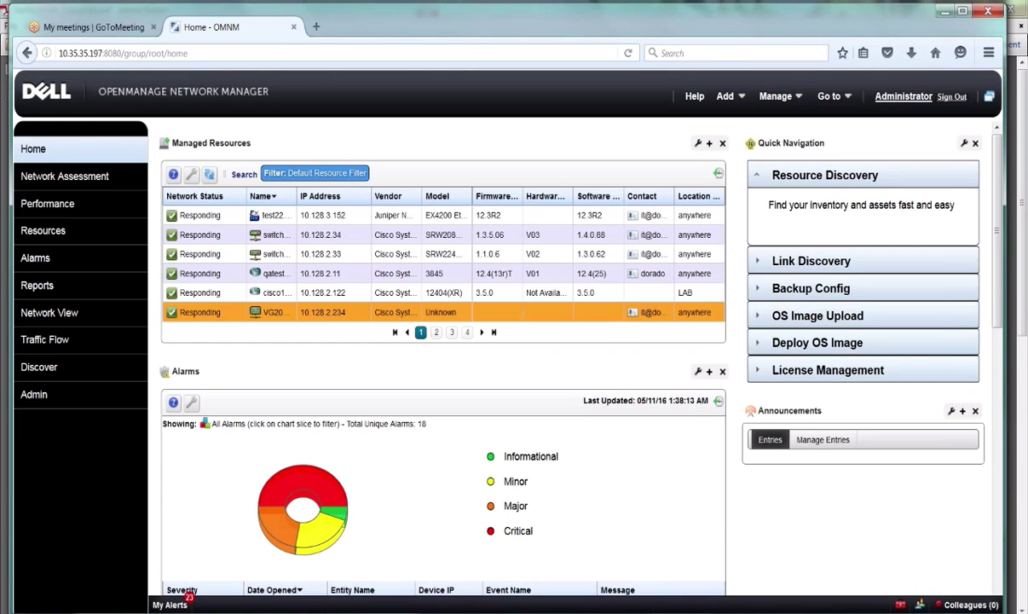
pyautogui.click(322, 239)
pyautogui.keyDown('ctrl'); pyautogui.click(311, 258); pyautogui.keyUp('ctrl')
pyautogui.rightClick(330, 278)
pyautogui.moveTo(380, 376)
pyautogui.click(468, 420)
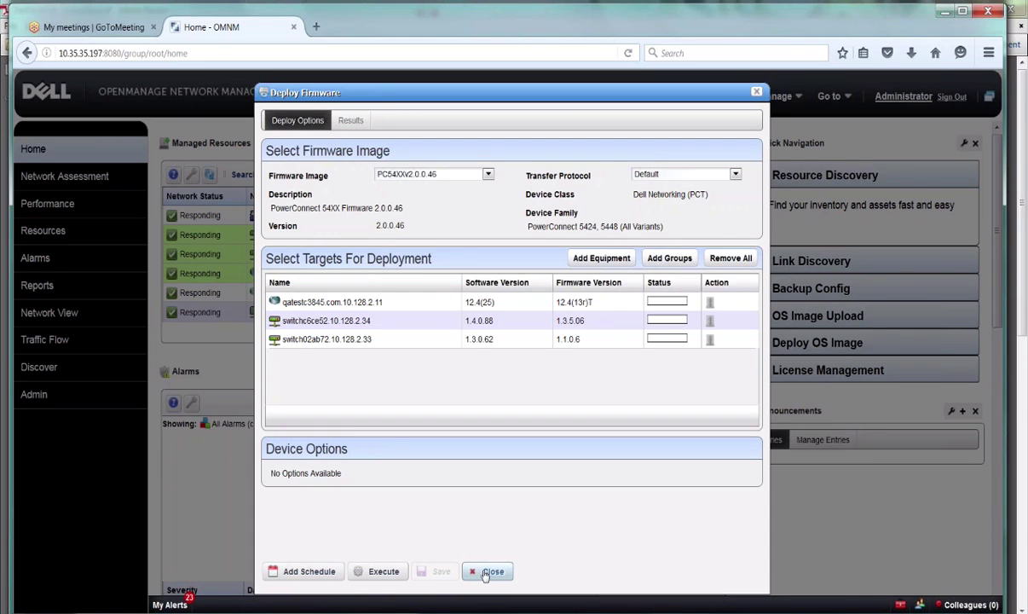
pyautogui.click(490, 571)
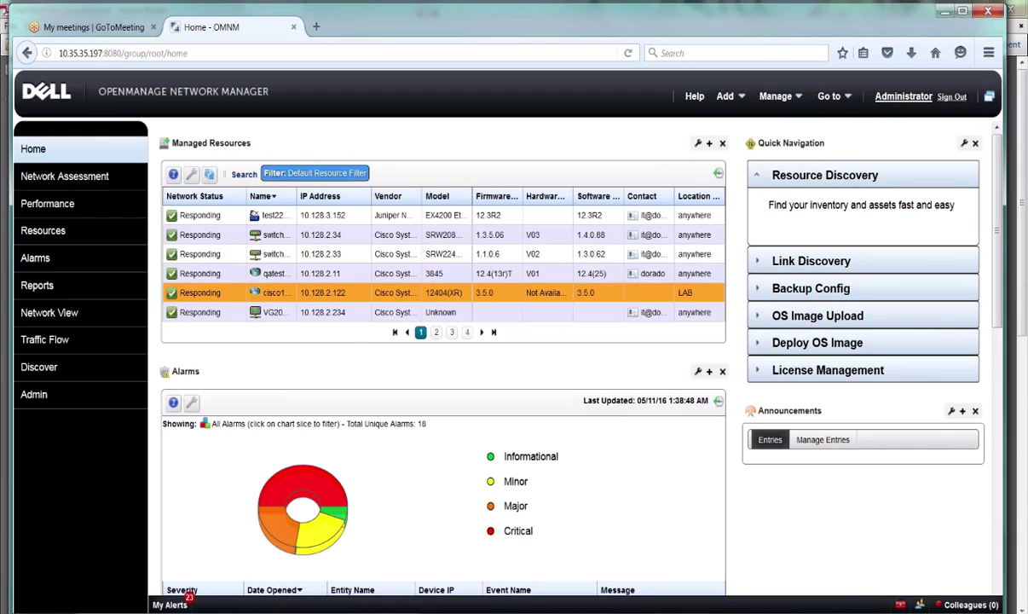
# Open a configuration Restore for the 10.128.2.34 switch via File Management
pyautogui.rightClick(281, 241)
pyautogui.moveTo(362, 357)
pyautogui.moveTo(345, 386)
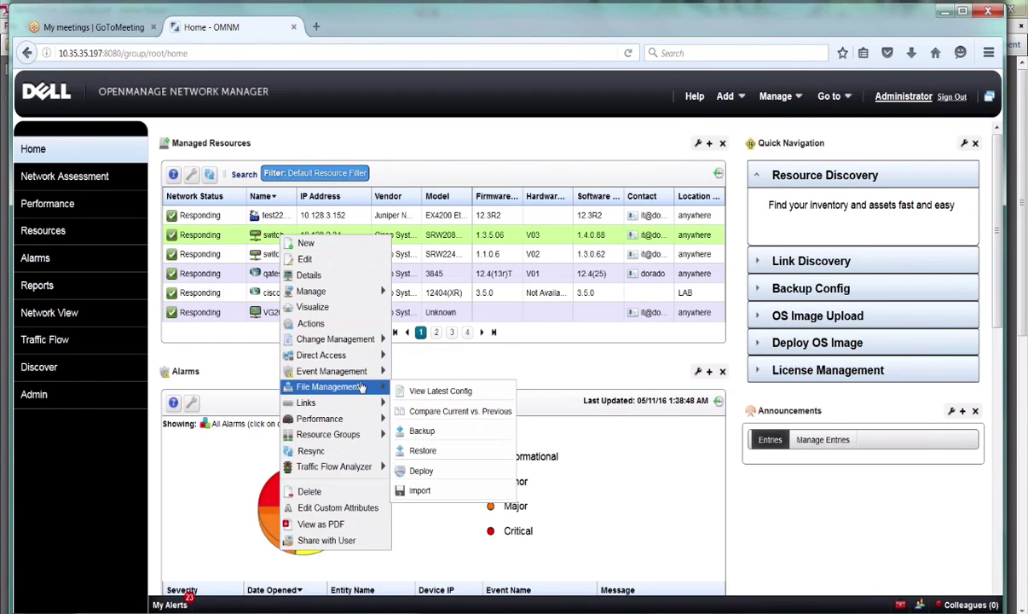
pyautogui.click(430, 450)
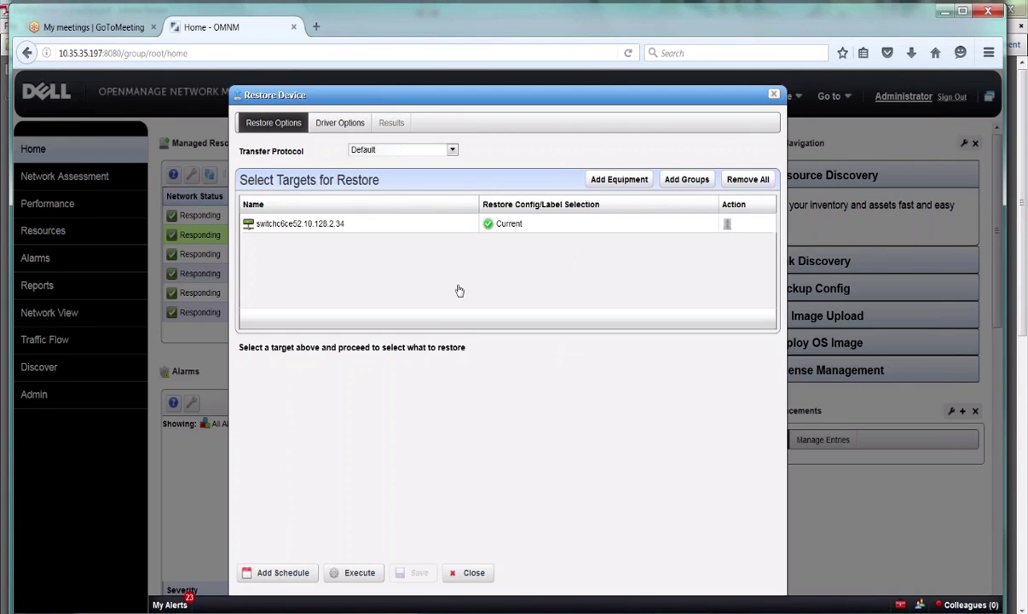
# Dismiss the group picker without adding groups and close Restore Device without running it
pyautogui.click(391, 225)
pyautogui.click(388, 229)
pyautogui.click(682, 181)
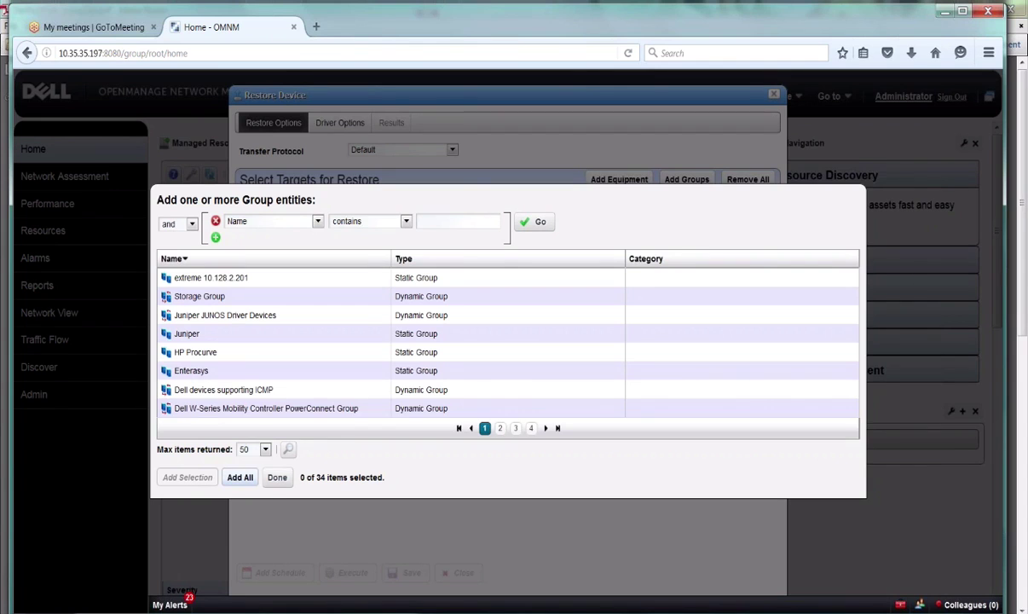
pyautogui.click(277, 477)
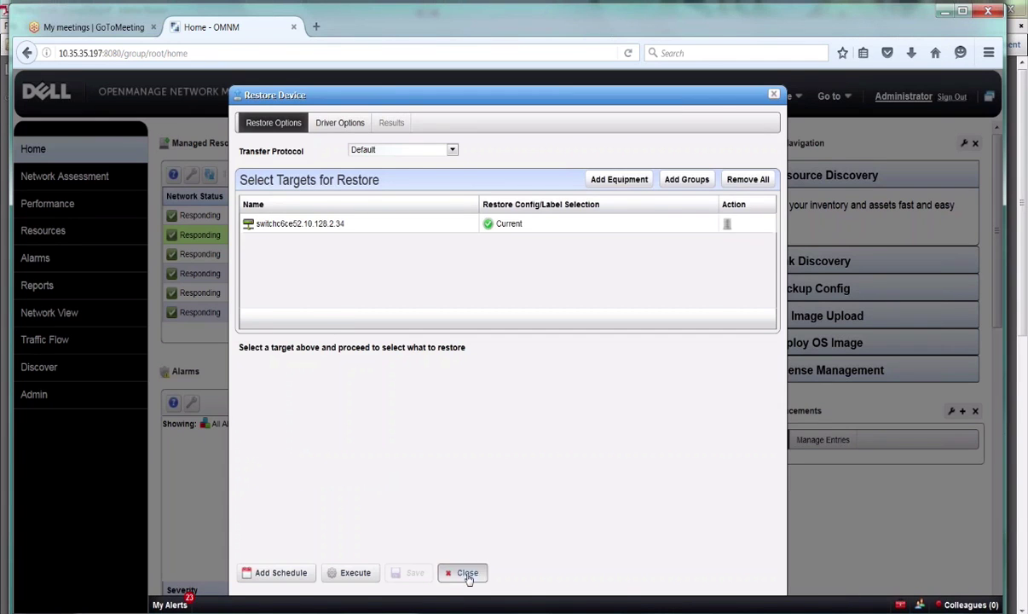
pyautogui.click(465, 573)
# Open Admin > Groups & Locations with Managed Resource Groups maximized to full page
pyautogui.click(36, 394)
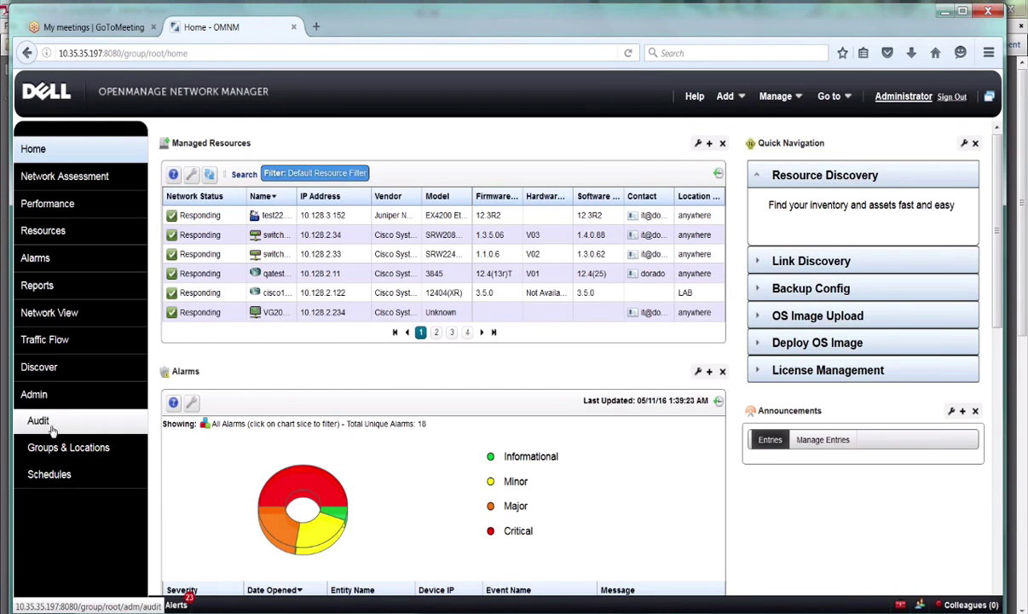
pyautogui.click(59, 452)
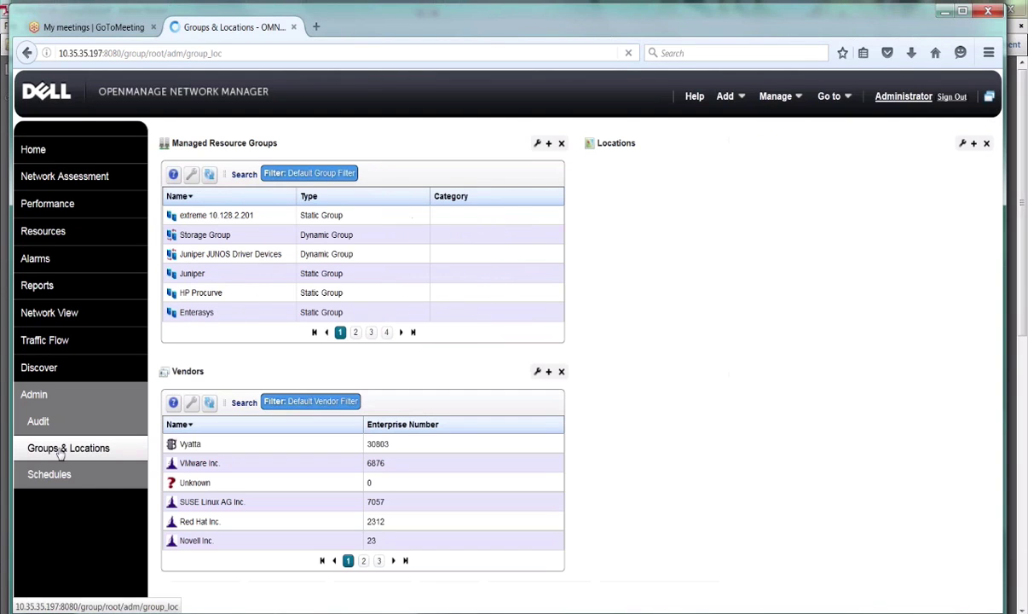
pyautogui.click(548, 143)
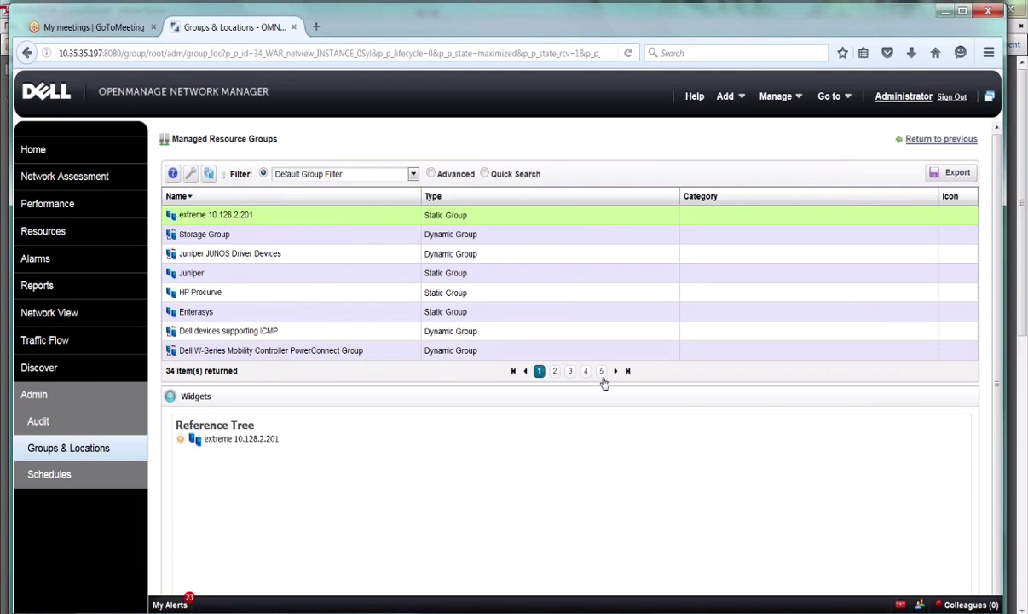
# Open the extreme 10.128.2.201 group editor and cancel without changes
pyautogui.rightClick(252, 259)
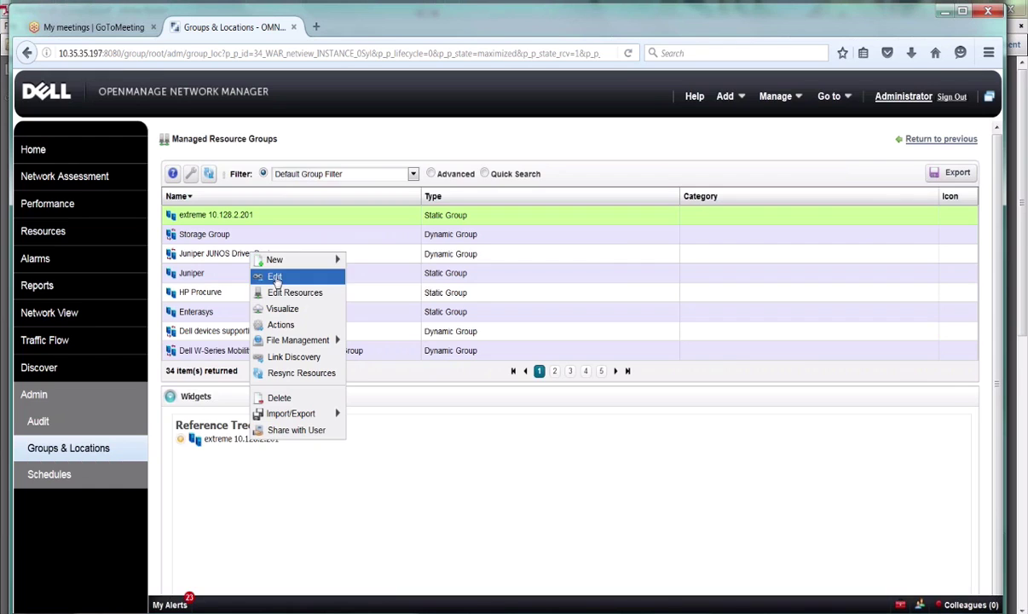
pyautogui.click(286, 273)
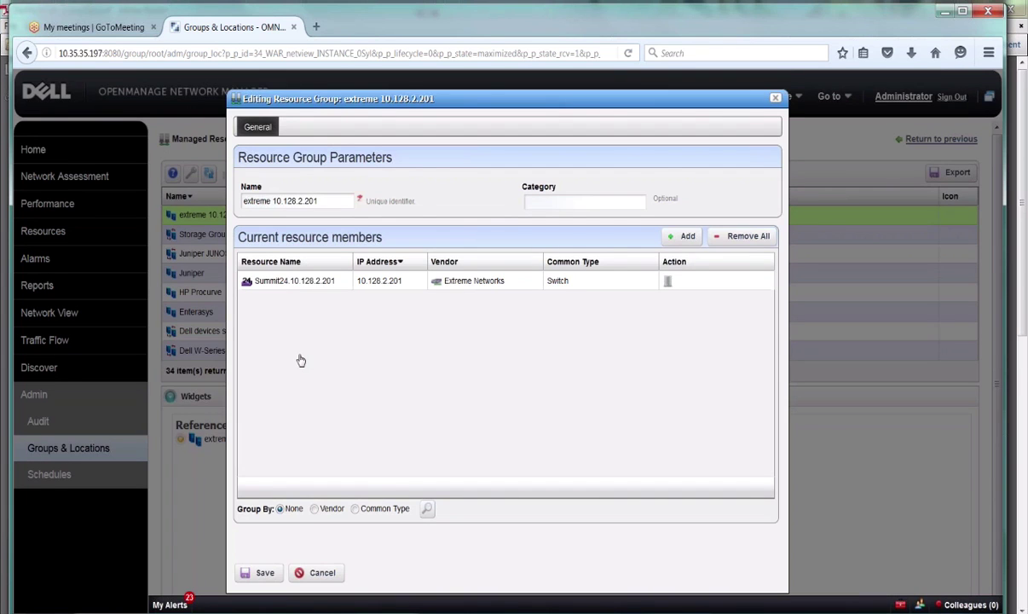
pyautogui.click(317, 573)
# Bring up the New option for the Juniper JUNOS Driver Devices group
pyautogui.click(252, 255)
pyautogui.rightClick(254, 256)
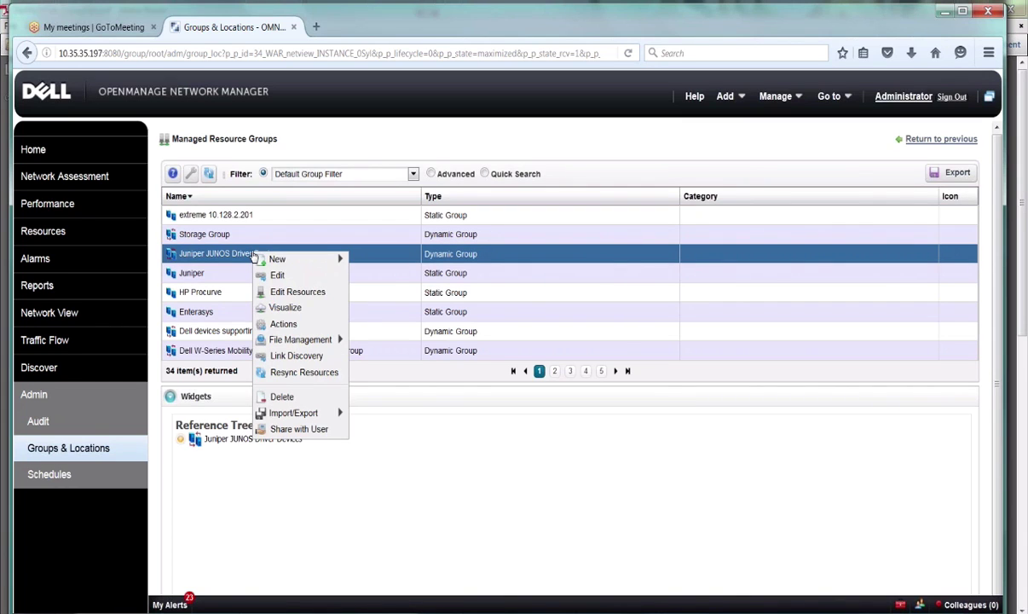
pyautogui.moveTo(294, 259)
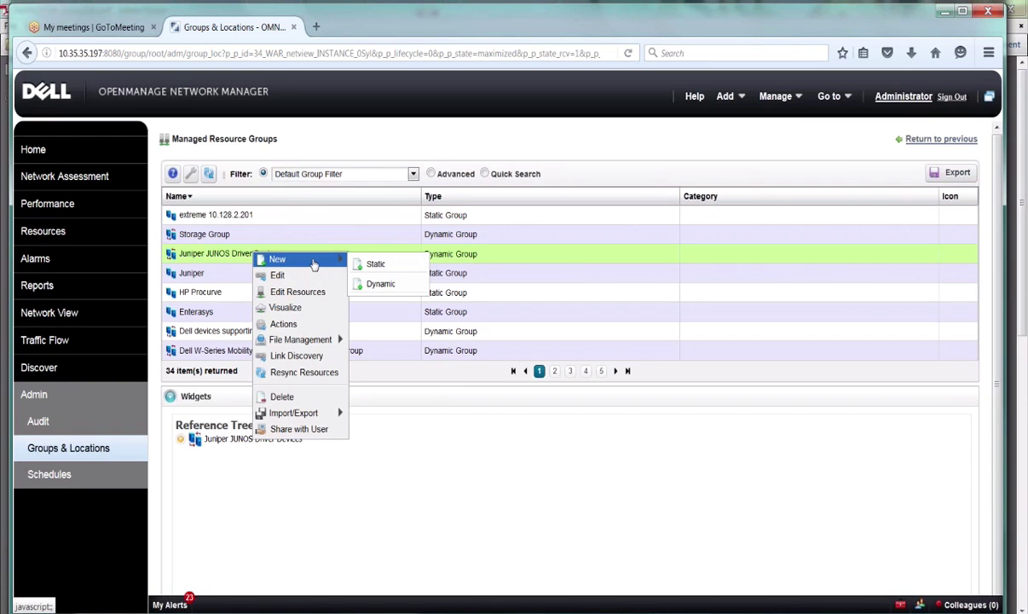
pyautogui.click(375, 264)
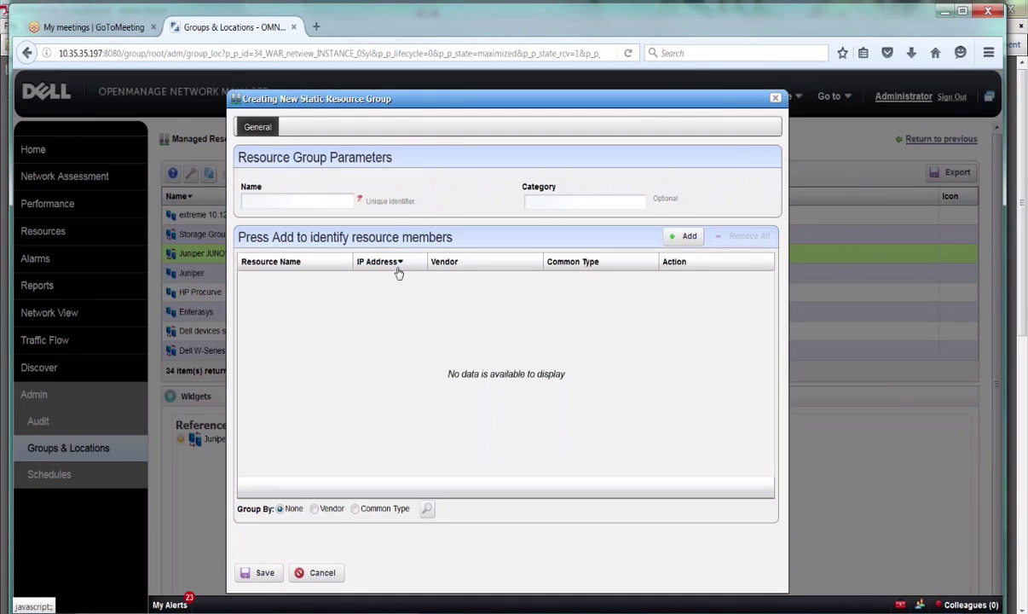
pyautogui.click(315, 199)
pyautogui.write('tes')
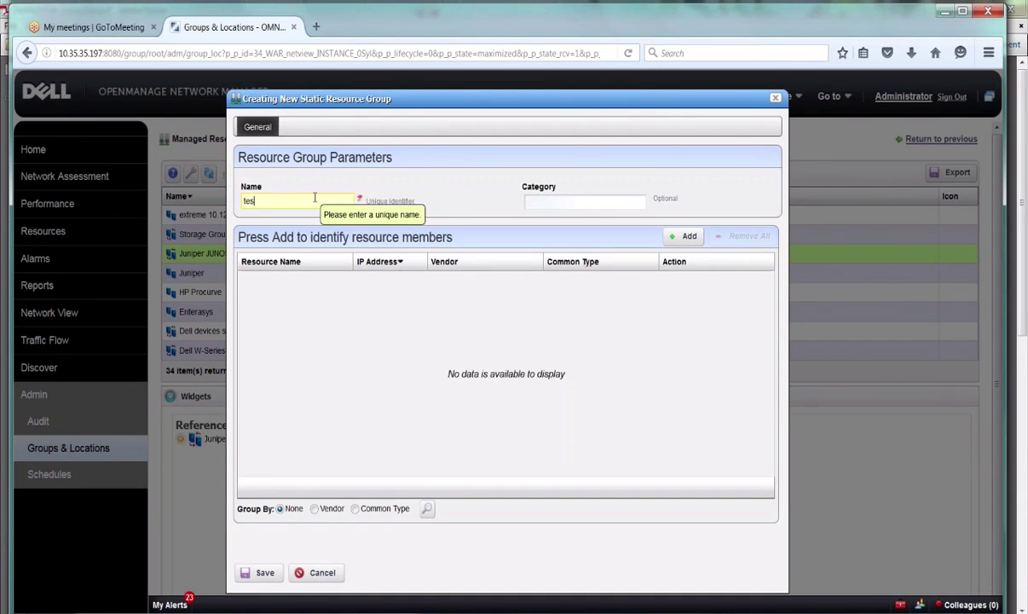
pyautogui.write('t')
pyautogui.click(679, 237)
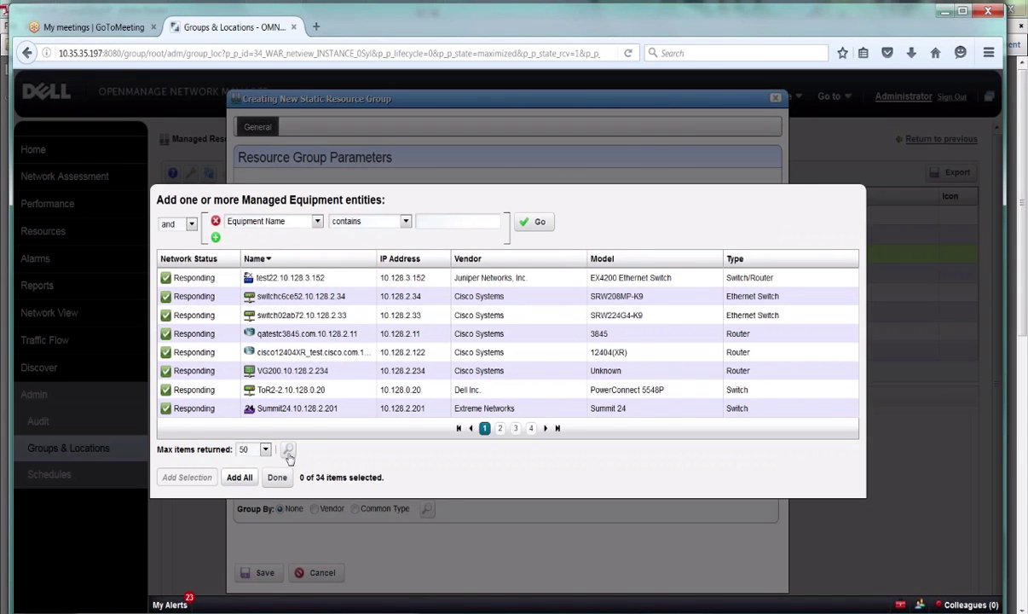
pyautogui.click(281, 480)
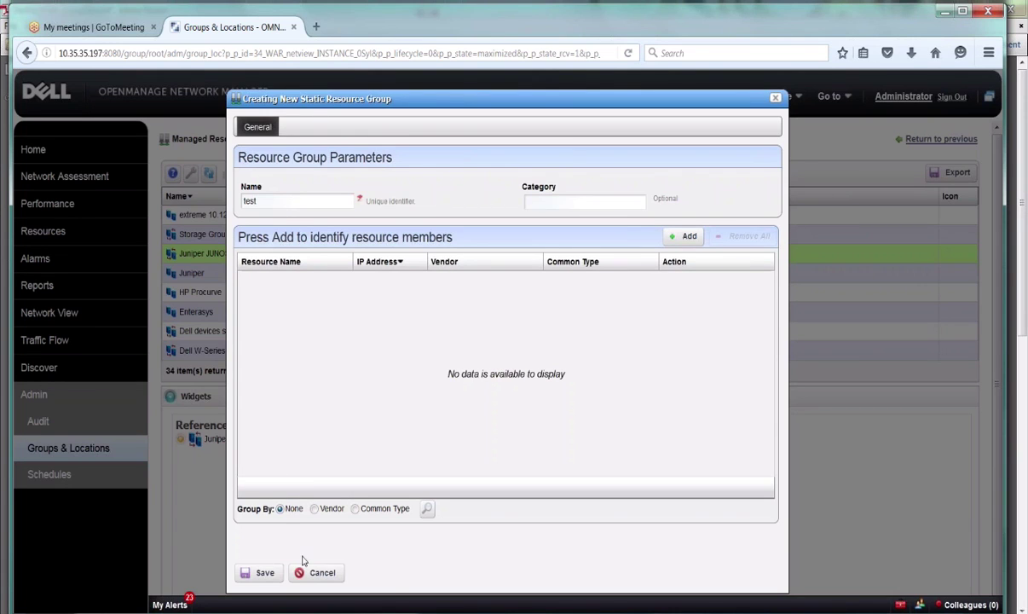
pyautogui.click(317, 572)
pyautogui.click(269, 213)
pyautogui.rightClick(261, 213)
# Start a new dynamic group filtering on DNS Hostname, then switch the attribute to Location
pyautogui.moveTo(264, 218)
pyautogui.click(378, 244)
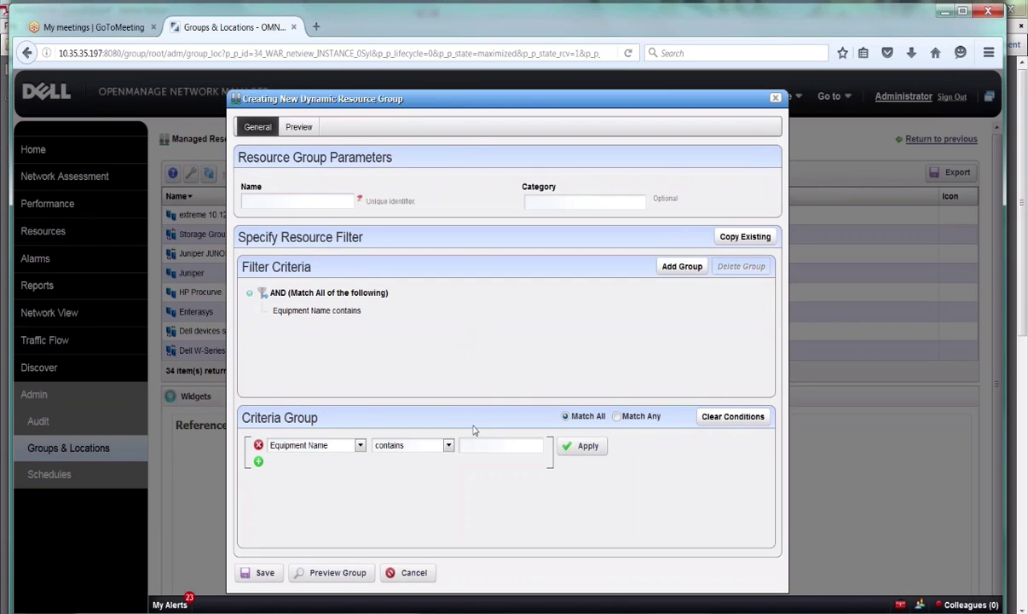
pyautogui.click(360, 446)
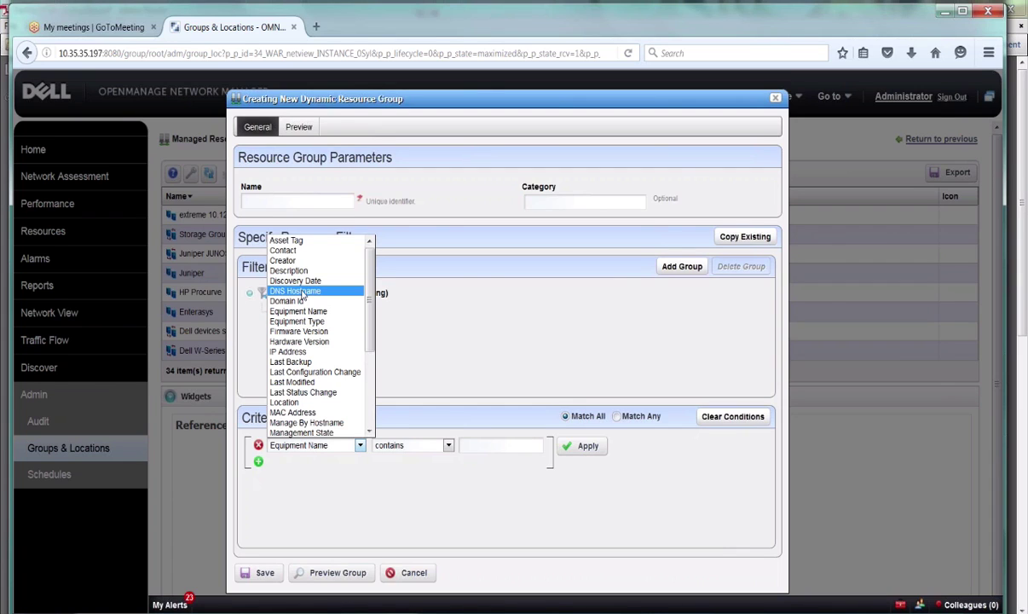
pyautogui.click(303, 292)
pyautogui.click(449, 445)
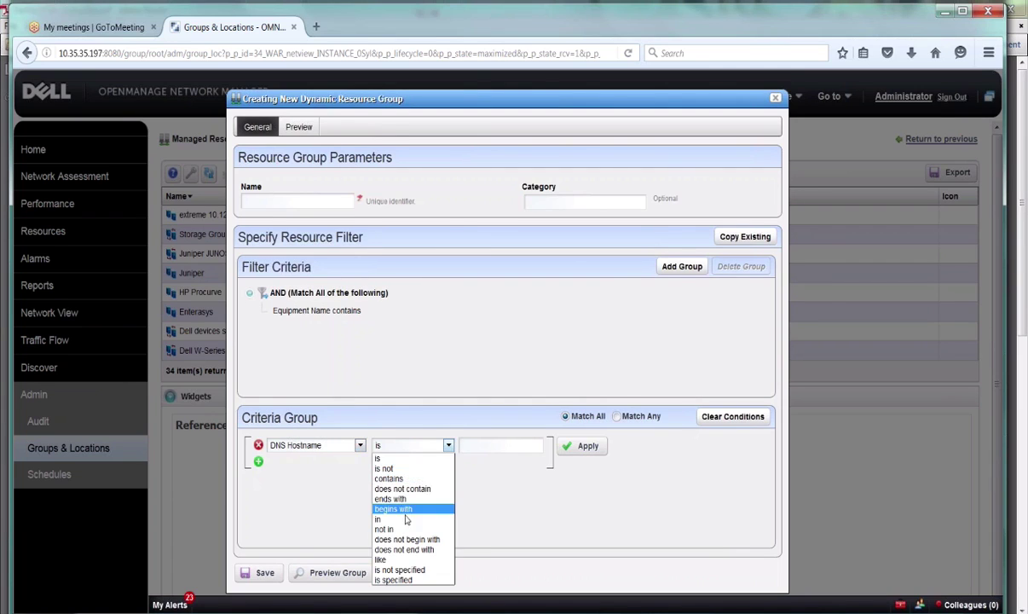
pyautogui.click(360, 445)
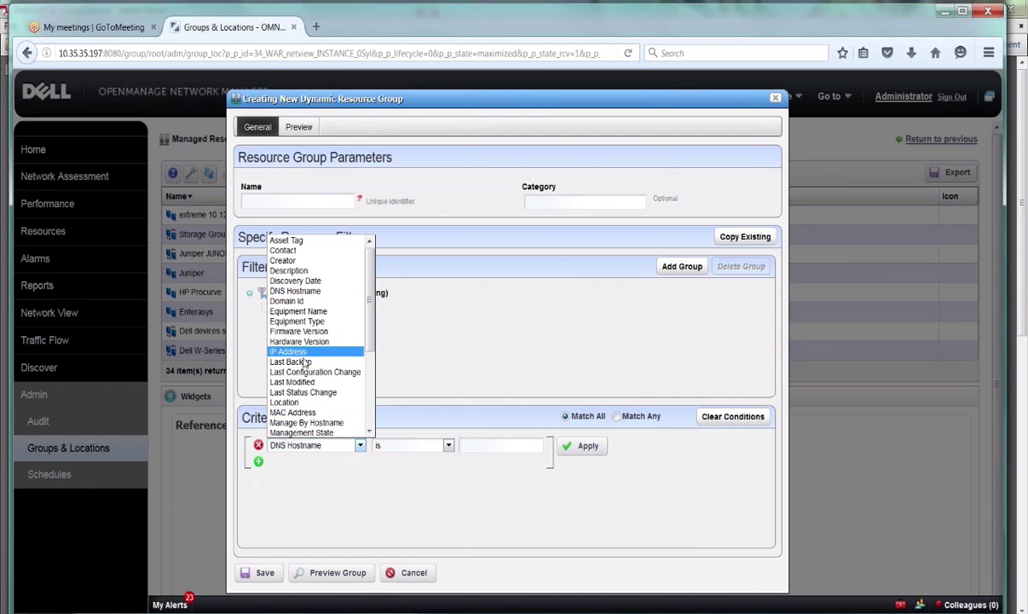
pyautogui.click(290, 402)
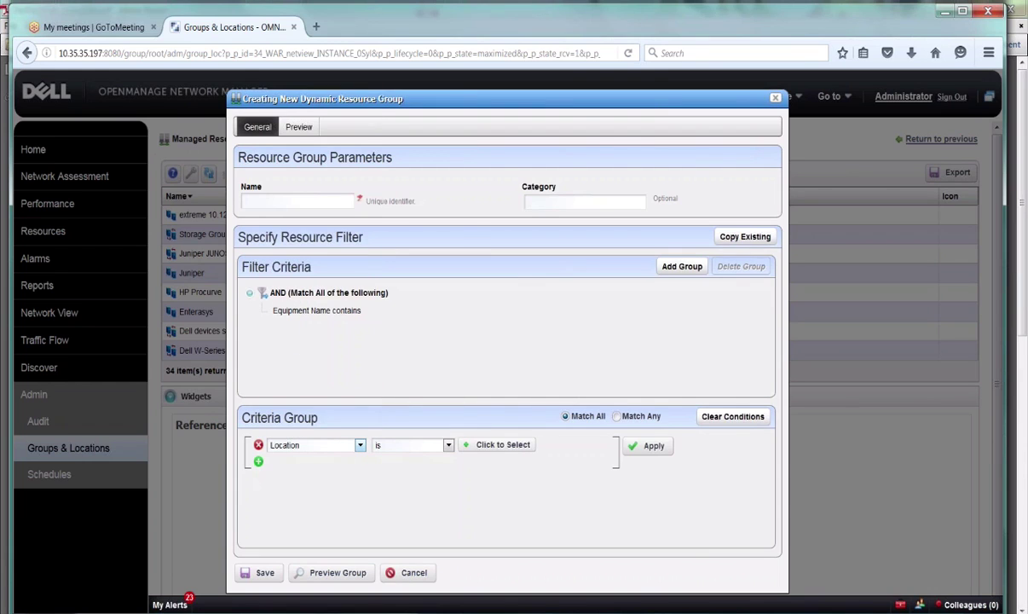
pyautogui.click(422, 445)
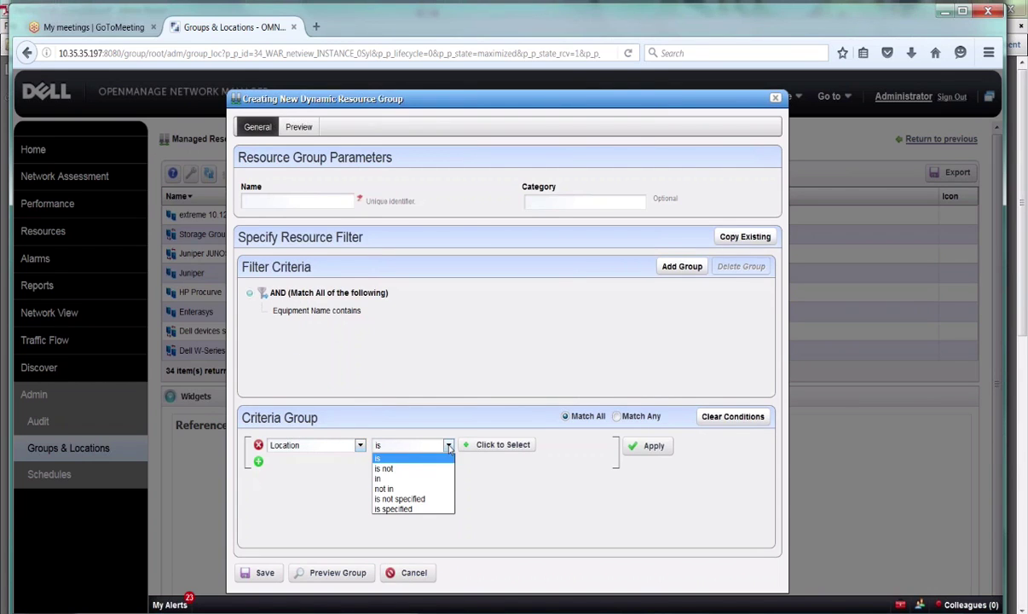
pyautogui.click(401, 377)
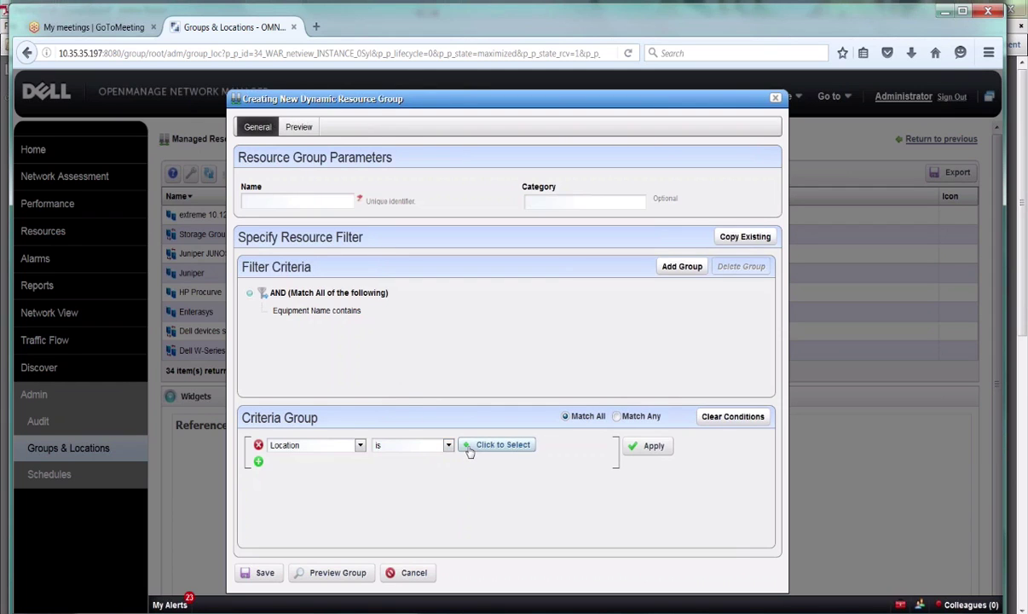
# Browse the location list without choosing, discard the dynamic group draft, and open the Performance dashboard
pyautogui.click(499, 444)
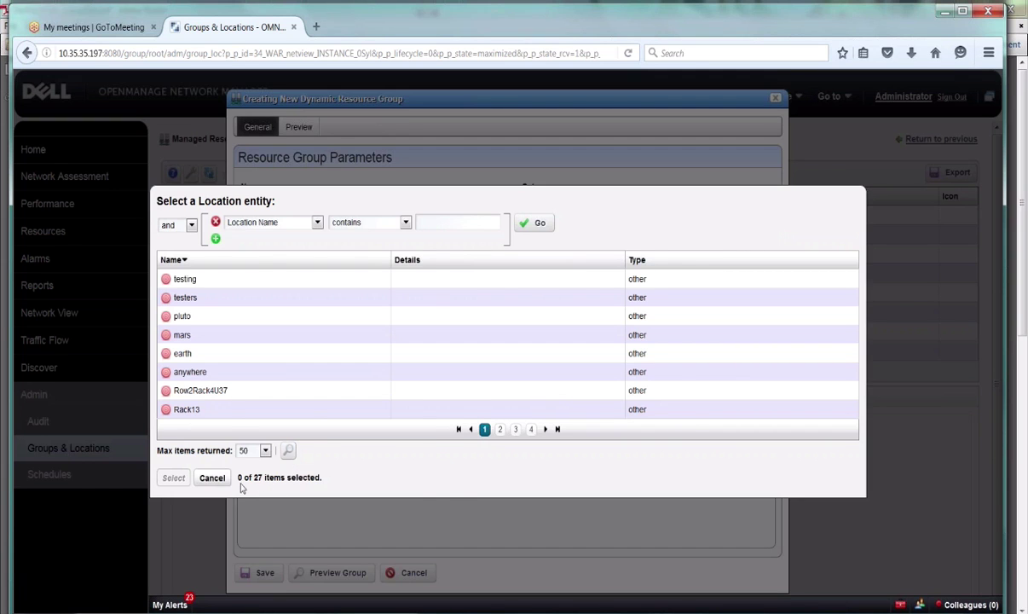
pyautogui.click(212, 478)
pyautogui.click(360, 444)
pyautogui.moveTo(370, 341); pyautogui.dragTo(375, 430)
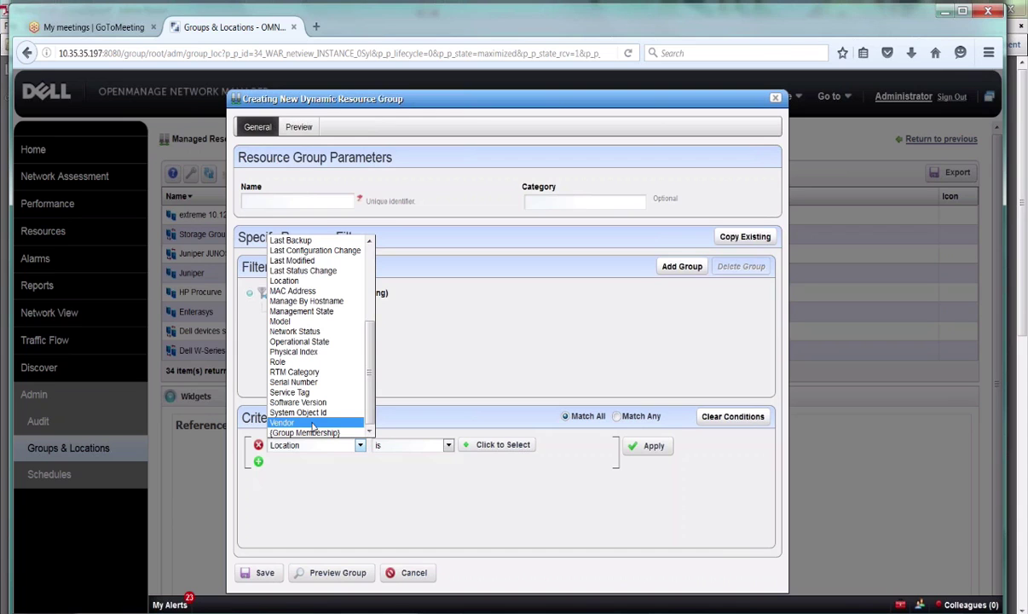
pyautogui.click(412, 574)
pyautogui.click(83, 206)
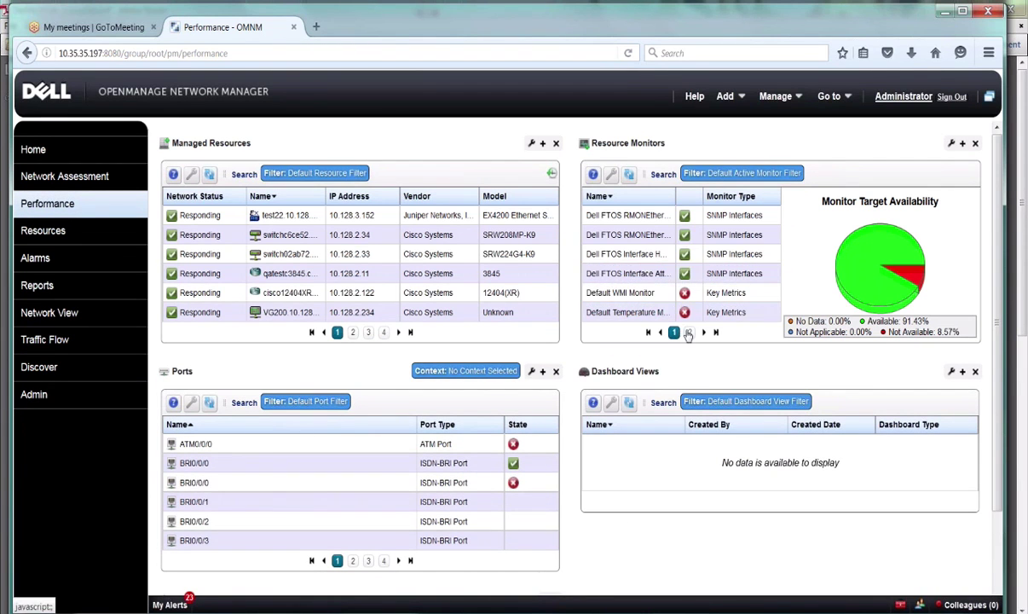
pyautogui.click(689, 333)
pyautogui.rightClick(649, 256)
pyautogui.click(673, 293)
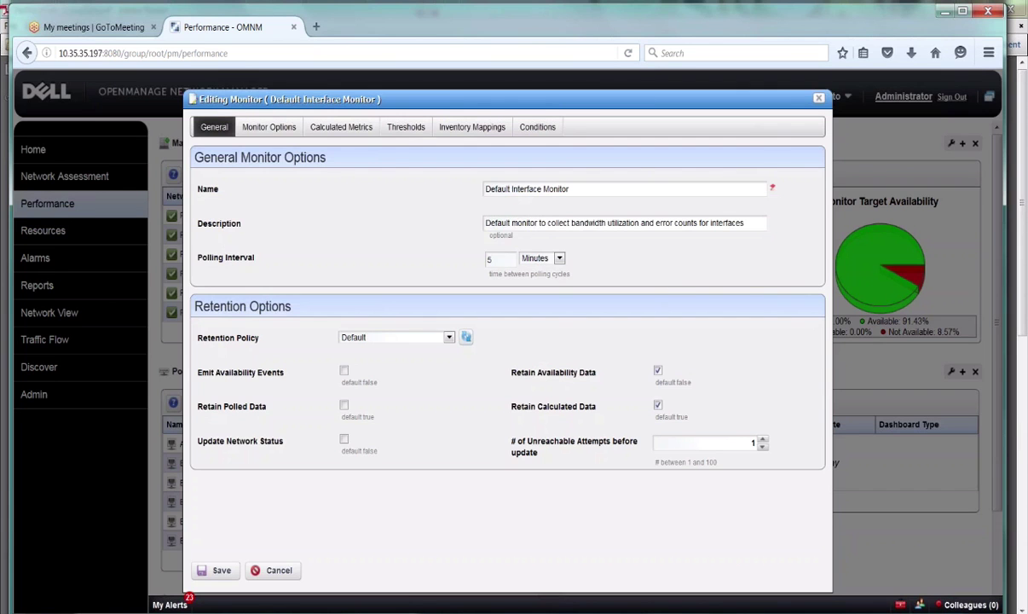
pyautogui.click(268, 127)
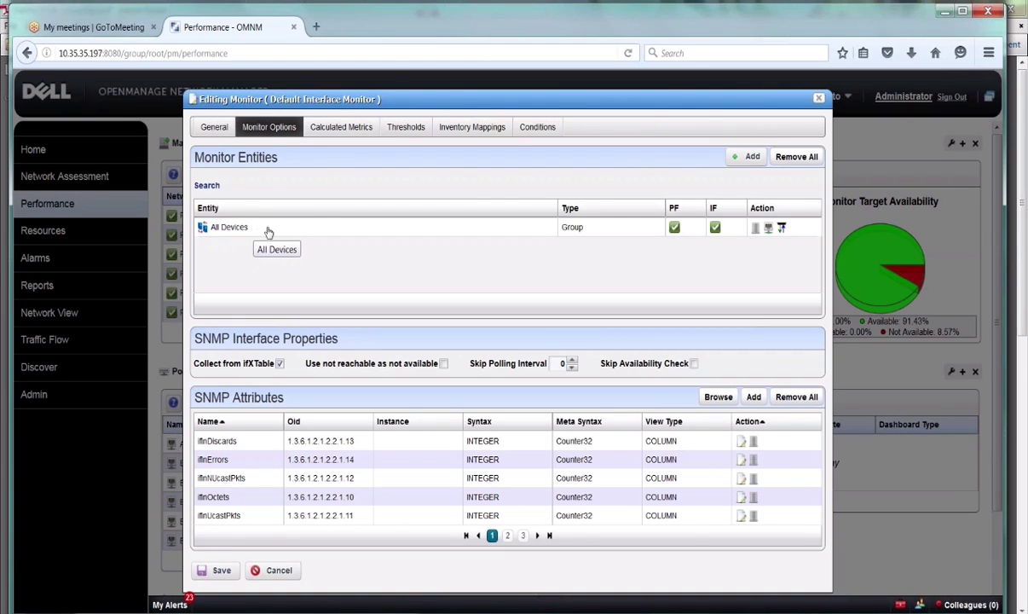
pyautogui.click(818, 99)
pyautogui.click(128, 392)
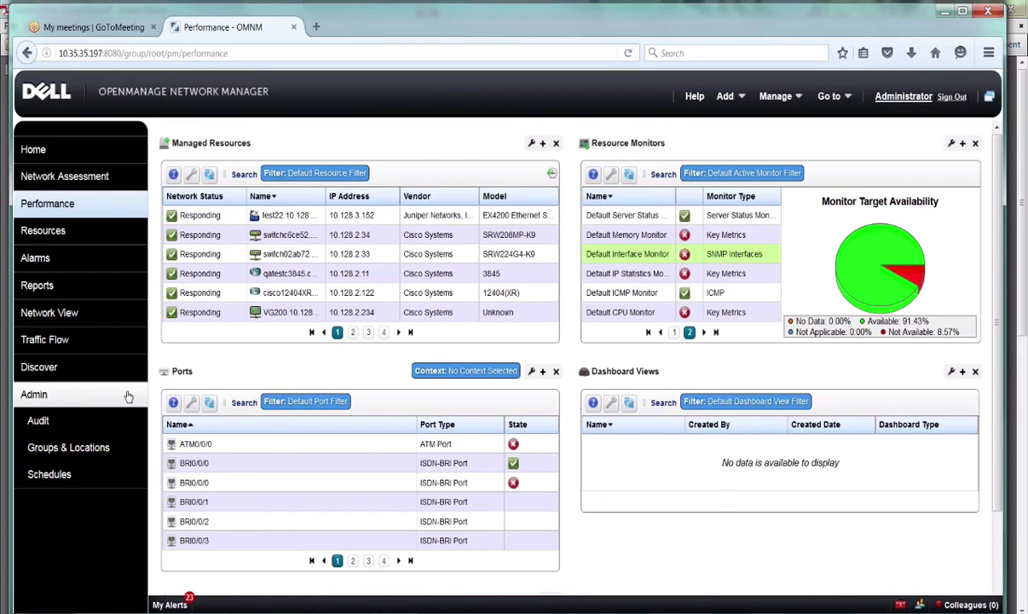
# In Groups & Locations, page to the Dell Networking (PCT) Group on page 3 and show its actions menu
pyautogui.click(64, 447)
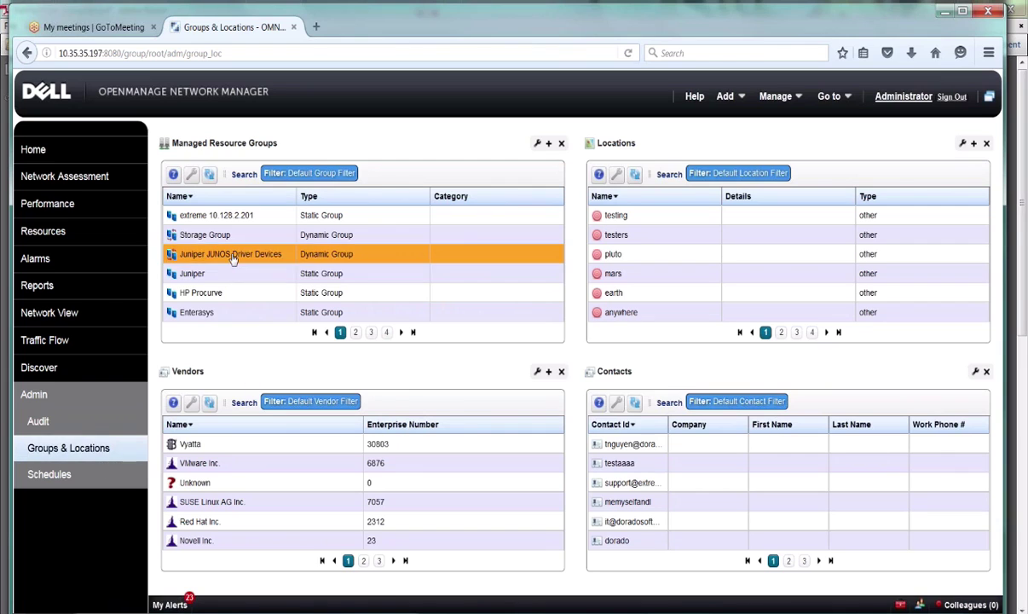
pyautogui.click(233, 255)
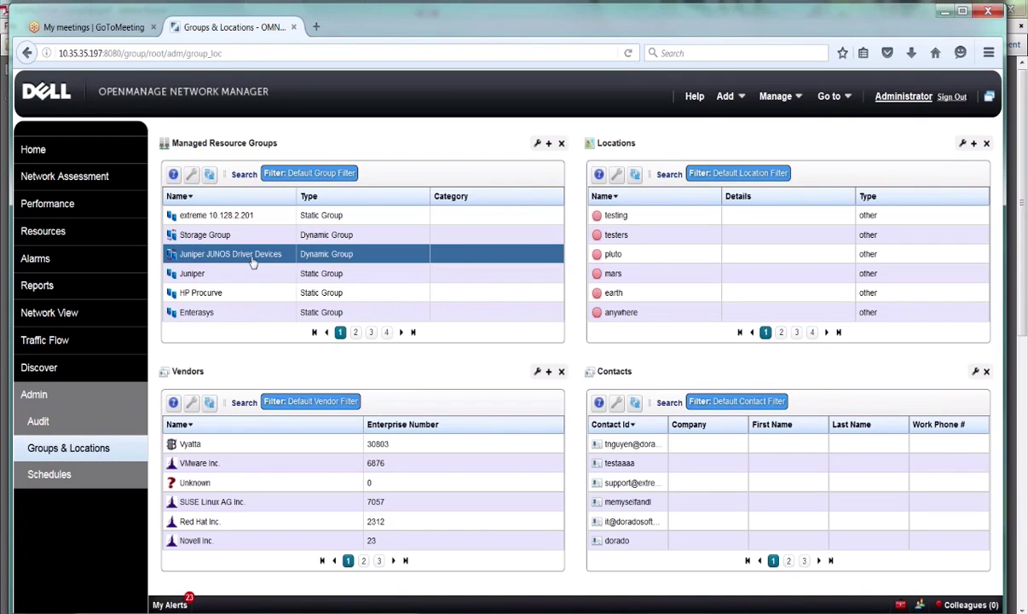
pyautogui.click(371, 332)
pyautogui.click(222, 293)
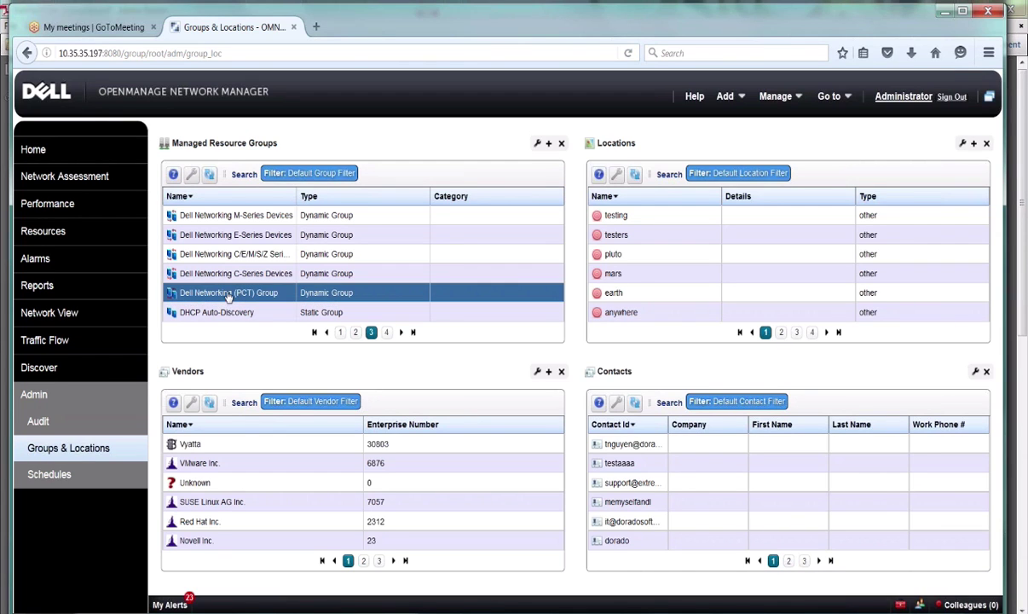
pyautogui.rightClick(225, 293)
pyautogui.rightClick(224, 294)
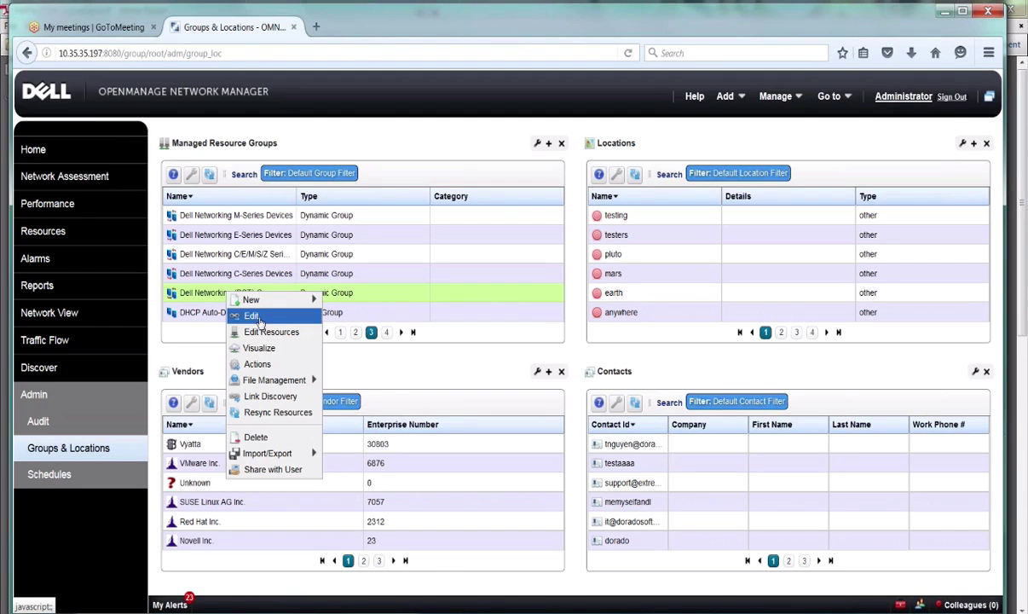
# Close the Dell Networking (PCT) Group editor, dismiss its operations menu, and reload Groups & Locations
pyautogui.click(256, 316)
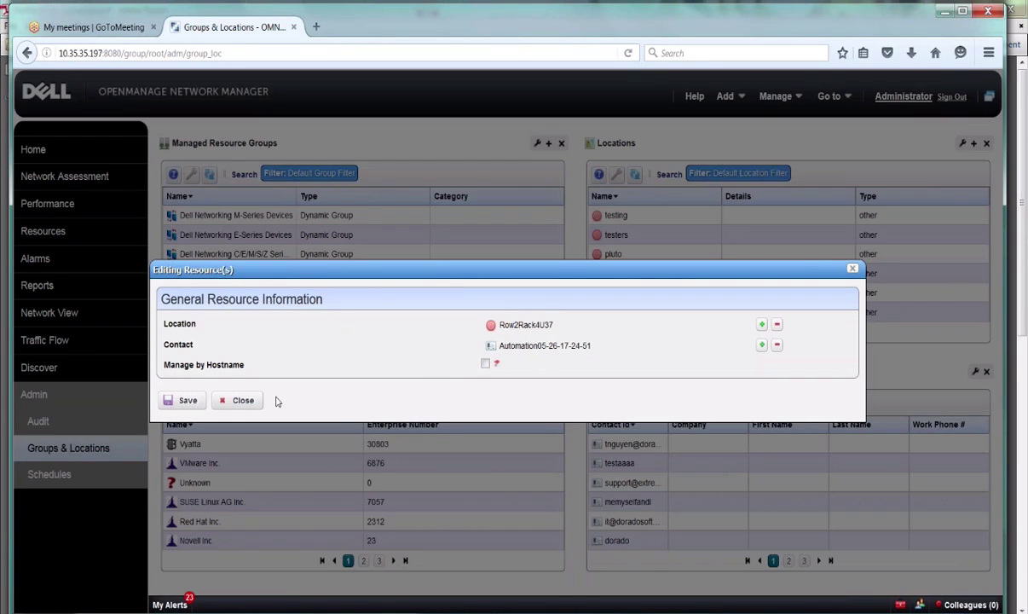
pyautogui.click(245, 401)
pyautogui.rightClick(218, 283)
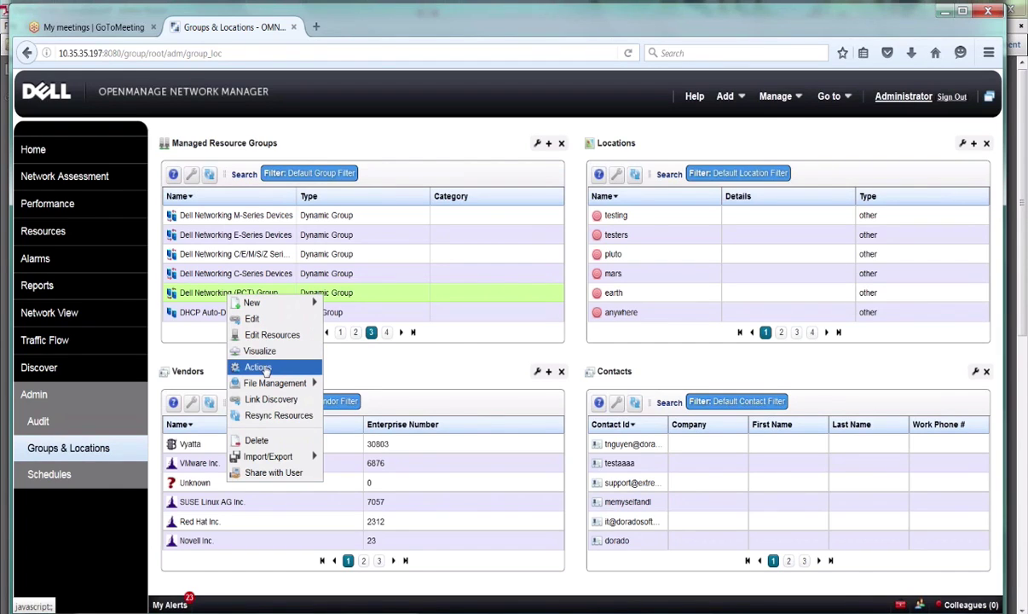
pyautogui.moveTo(277, 386)
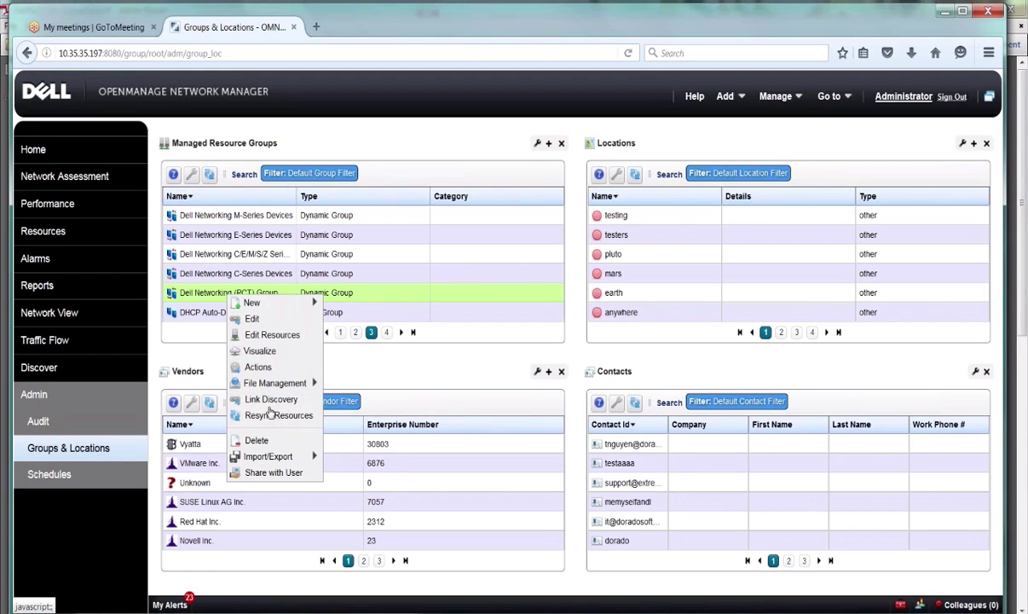
pyautogui.click(212, 294)
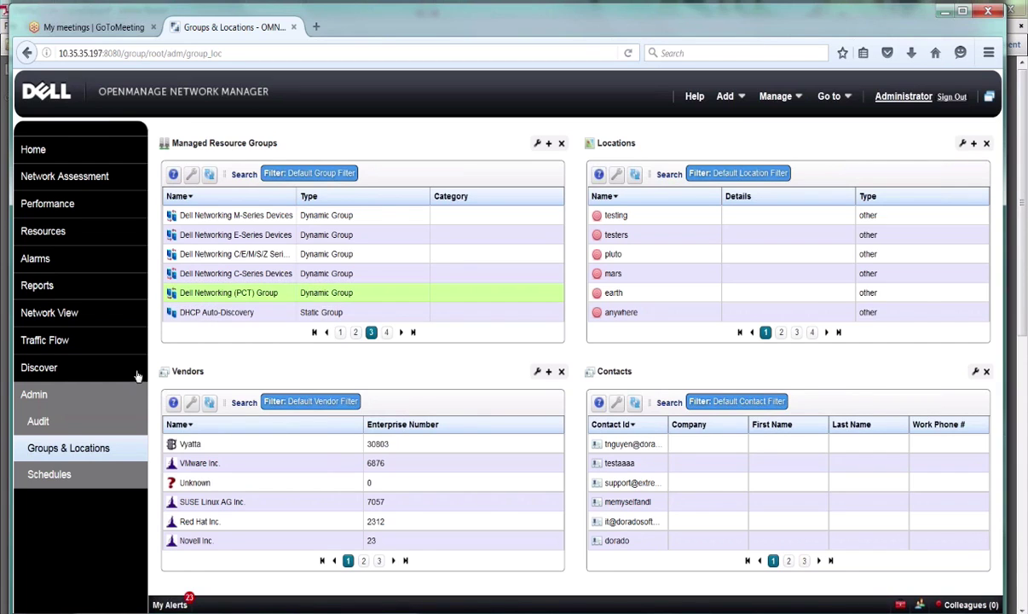
pyautogui.click(64, 454)
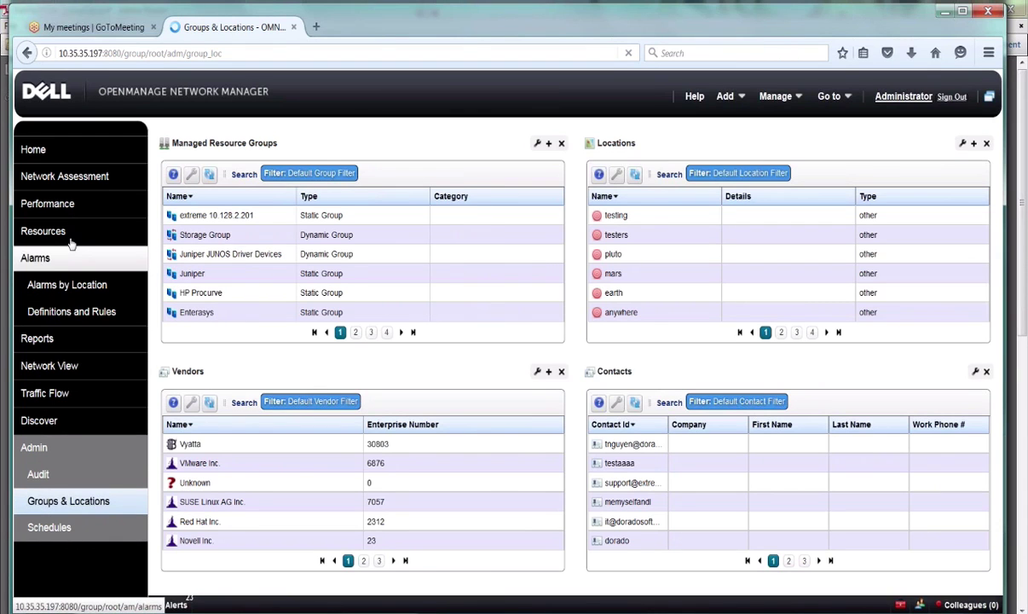
# Open the Actions page and scroll down toward the Action Groups list
pyautogui.moveTo(67, 214)
pyautogui.moveTo(53, 284)
pyautogui.click(49, 311)
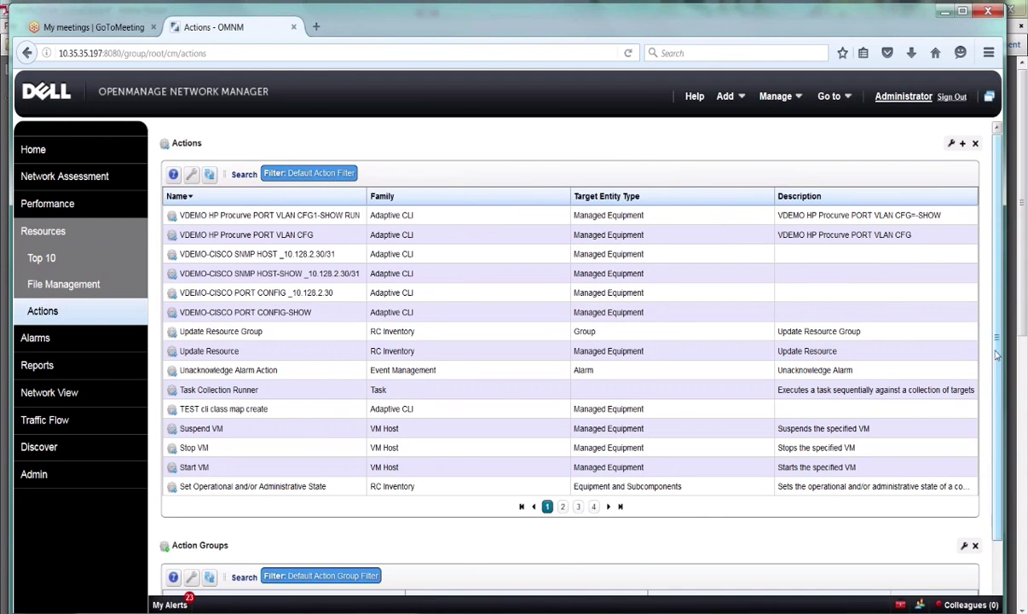
pyautogui.moveTo(997, 353); pyautogui.dragTo(1008, 478)
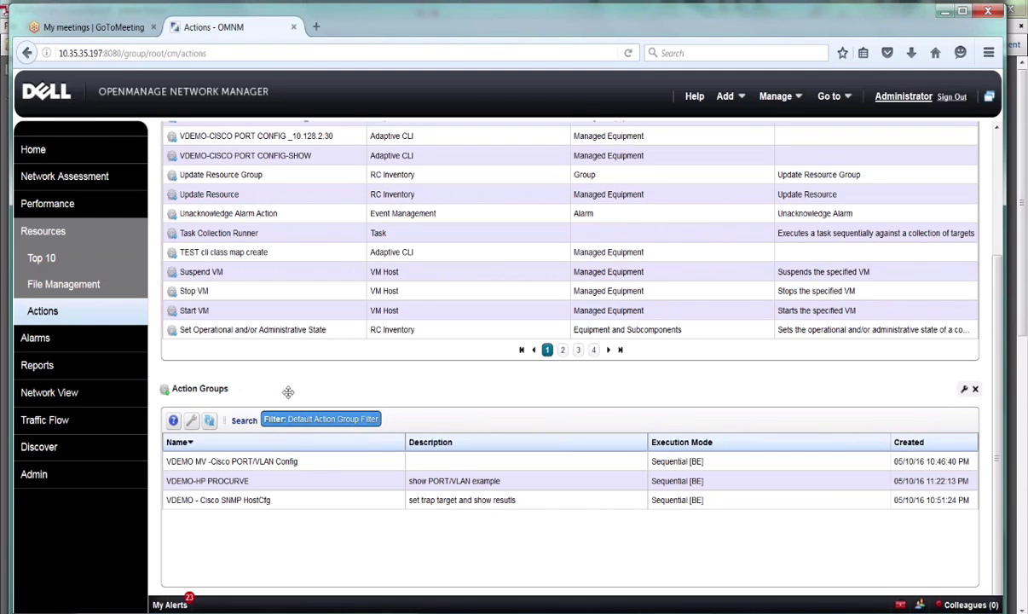
pyautogui.click(332, 270)
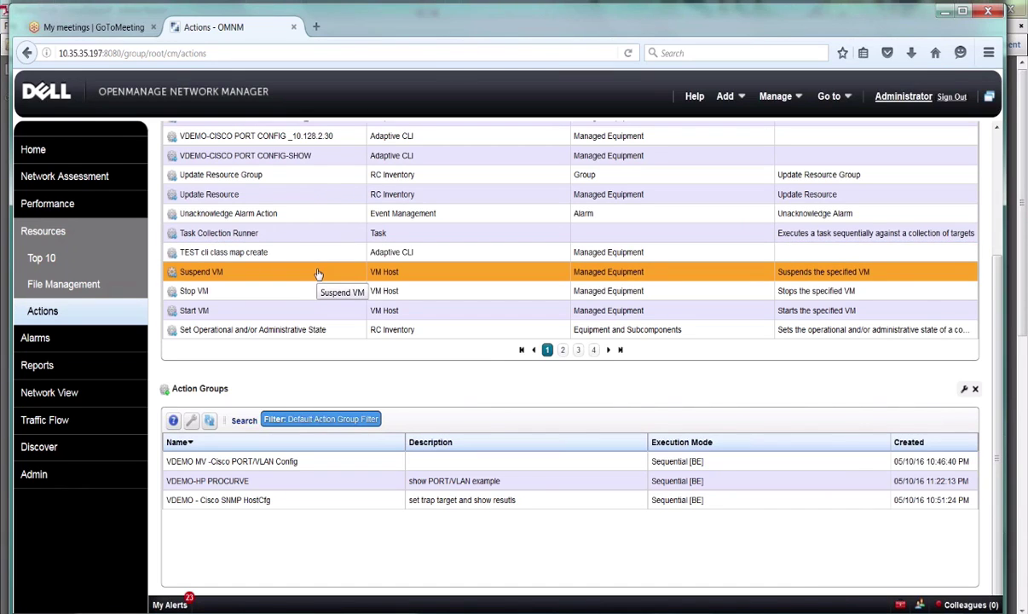
# Edit VDEMO - Cisco SNMP HostCfg, review its two sequenced actions, and close it unchanged
pyautogui.rightClick(292, 502)
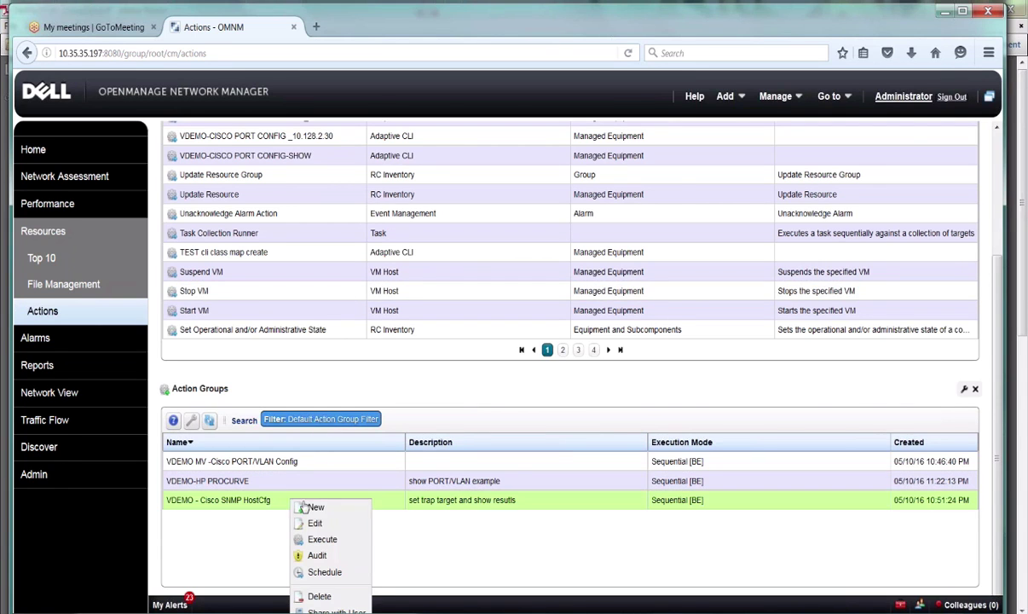
pyautogui.click(307, 523)
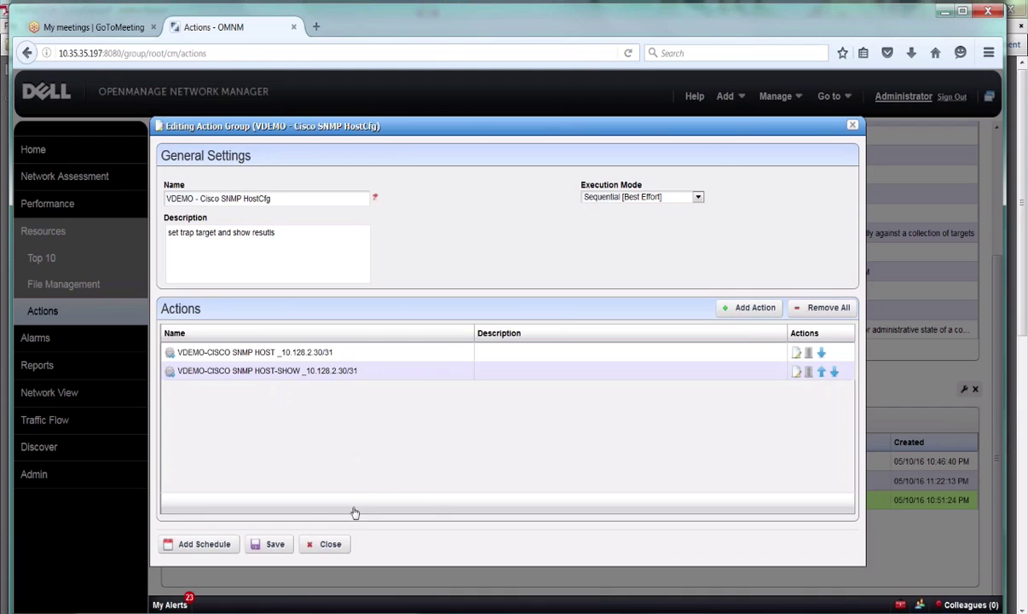
pyautogui.click(332, 544)
pyautogui.rightClick(298, 462)
# Create a new action group named test
pyautogui.click(321, 468)
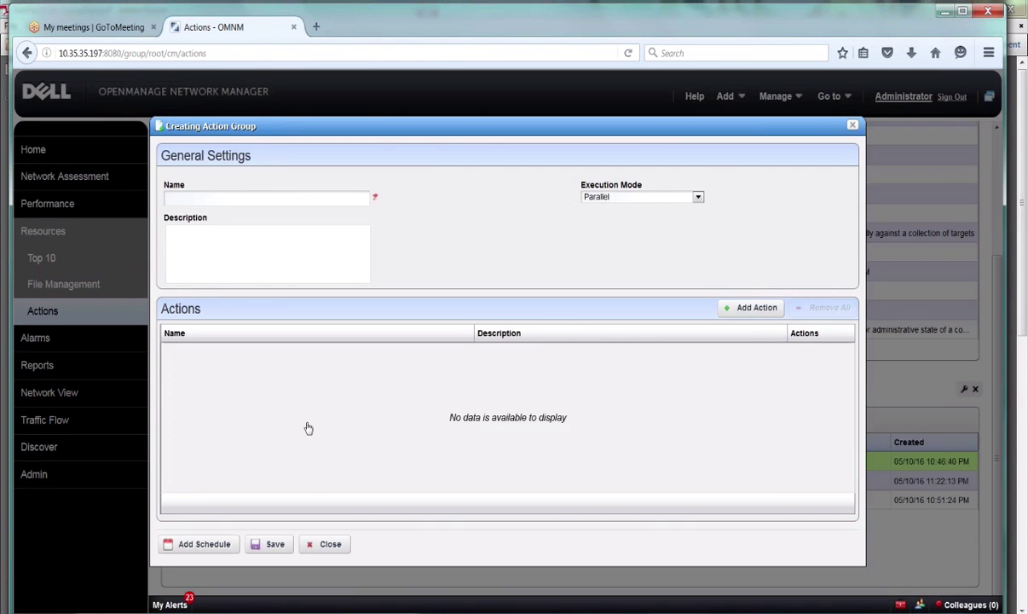
pyautogui.click(226, 196)
pyautogui.write('test')
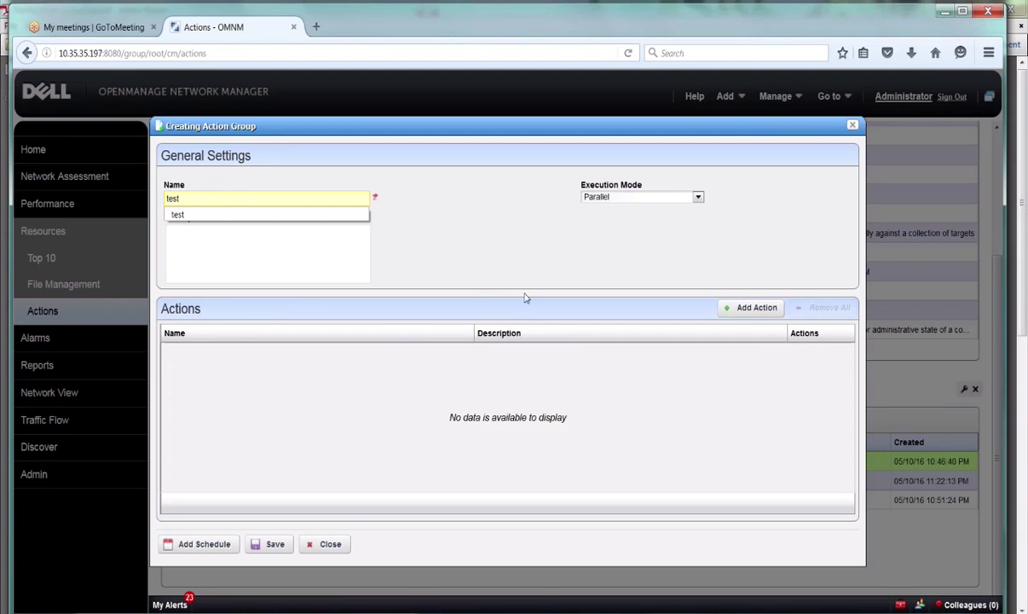
pyautogui.click(498, 255)
# Add Task Collection Runner, from page 2 of the actions list, as the group's first action
pyautogui.click(740, 307)
pyautogui.click(299, 338)
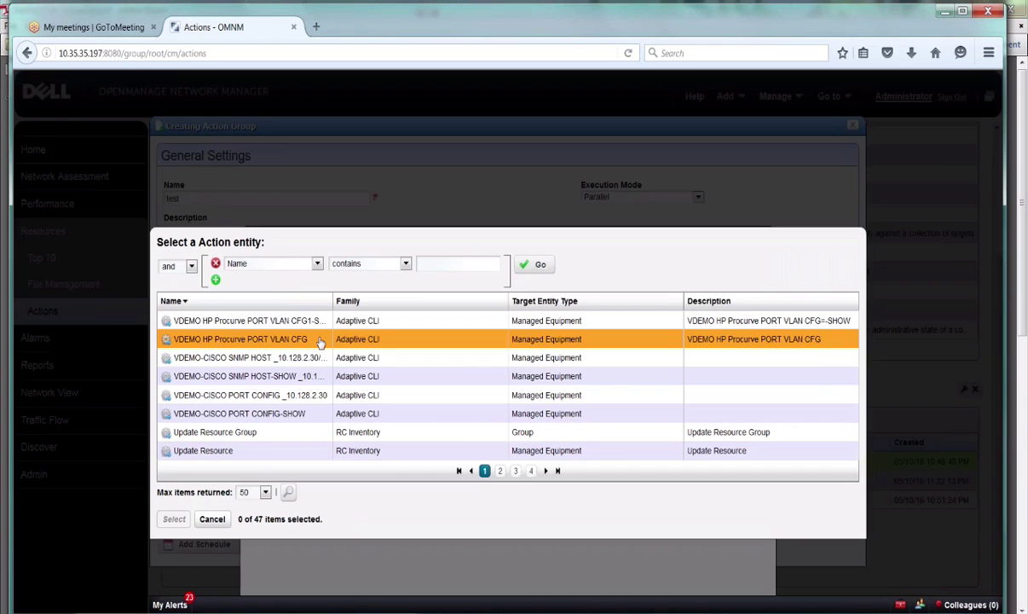
pyautogui.click(500, 471)
pyautogui.click(213, 338)
pyautogui.click(174, 519)
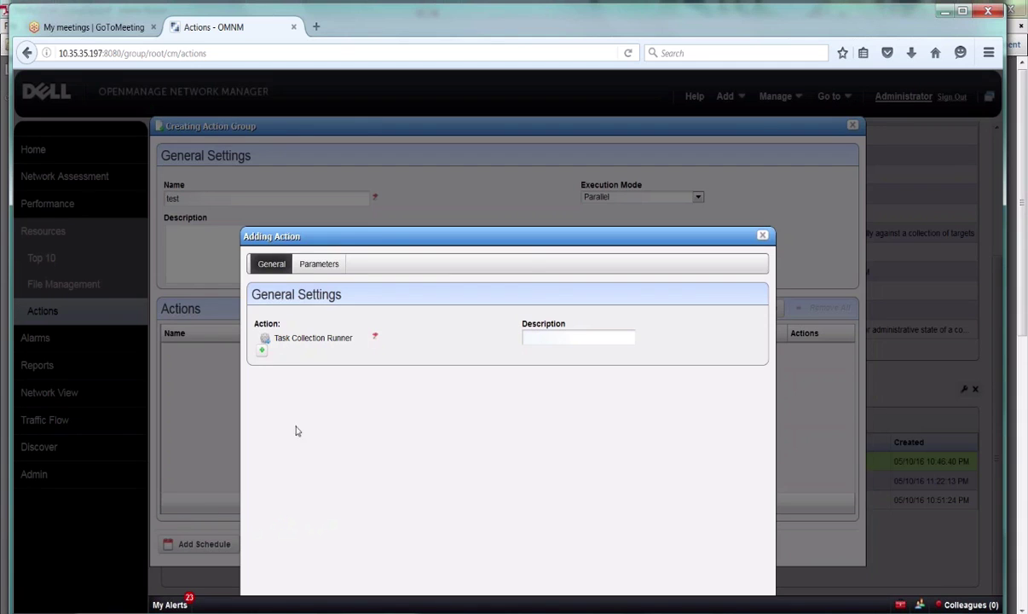
pyautogui.moveTo(534, 237); pyautogui.dragTo(546, 100)
pyautogui.click(290, 539)
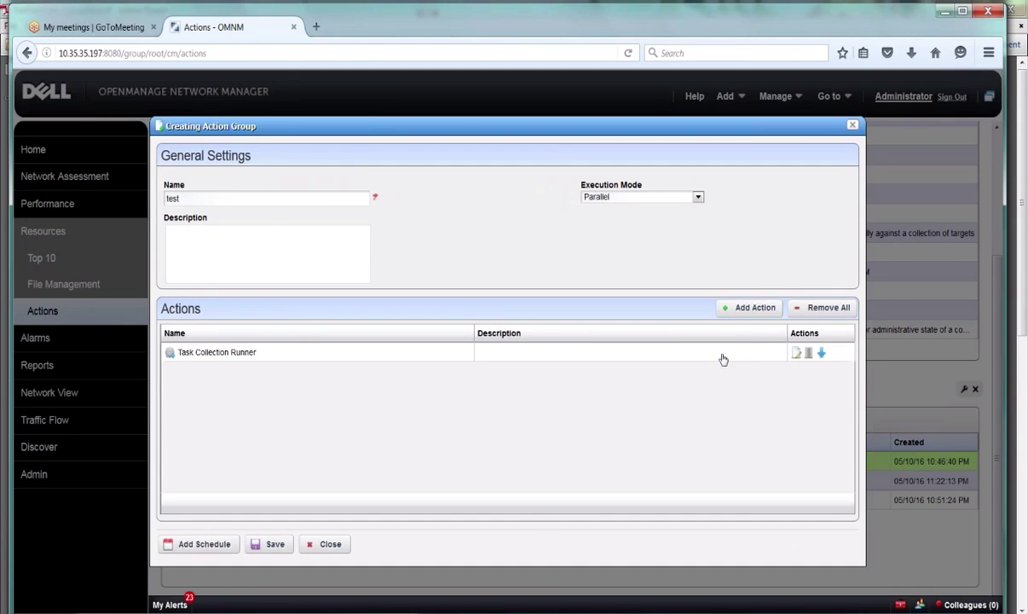
# Add a second action, choosing Resync from page 3 of the actions list
pyautogui.click(748, 308)
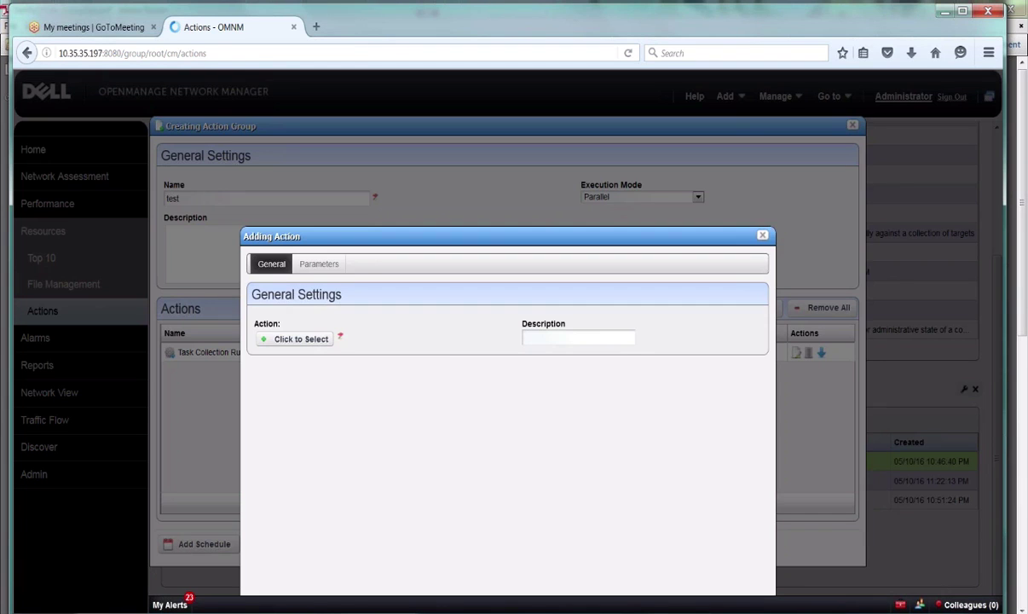
pyautogui.click(312, 339)
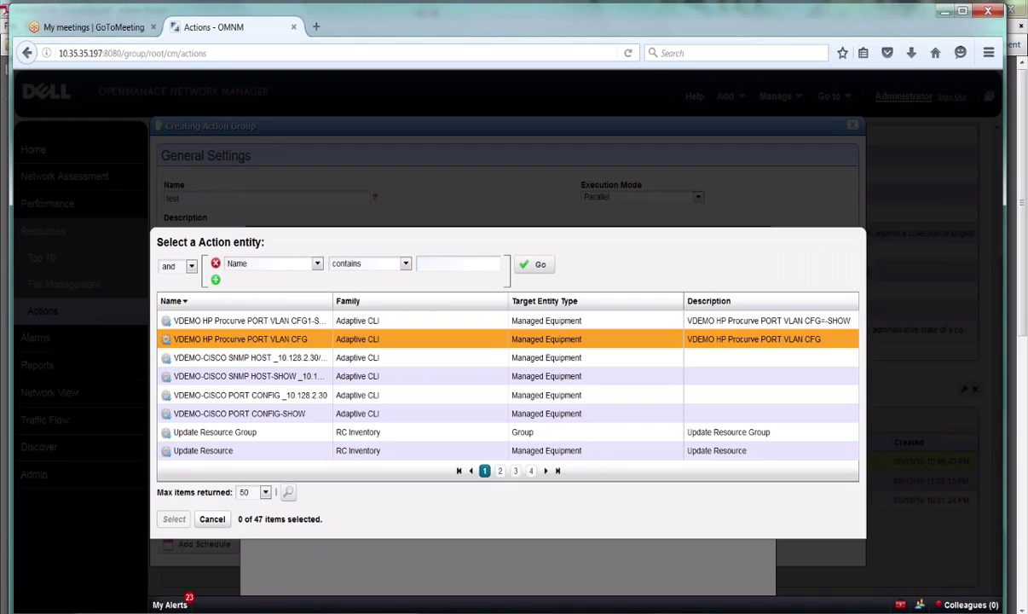
pyautogui.click(516, 470)
pyautogui.click(205, 414)
pyautogui.click(174, 519)
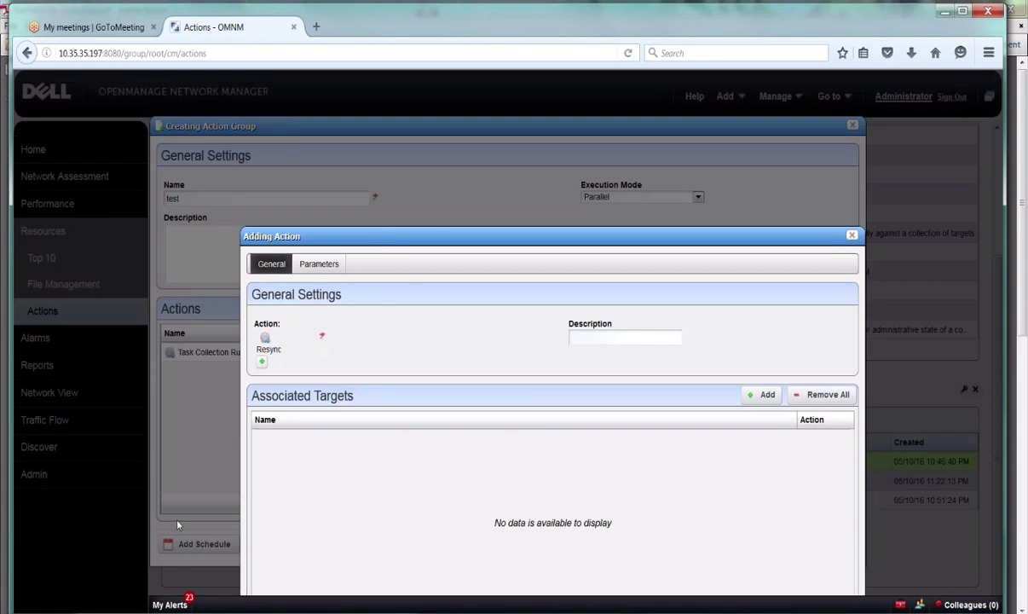
# Target Resync at test22.10.128.3.152 and switchc6ce52.10.128.2.34, then apply it to the group
pyautogui.click(763, 395)
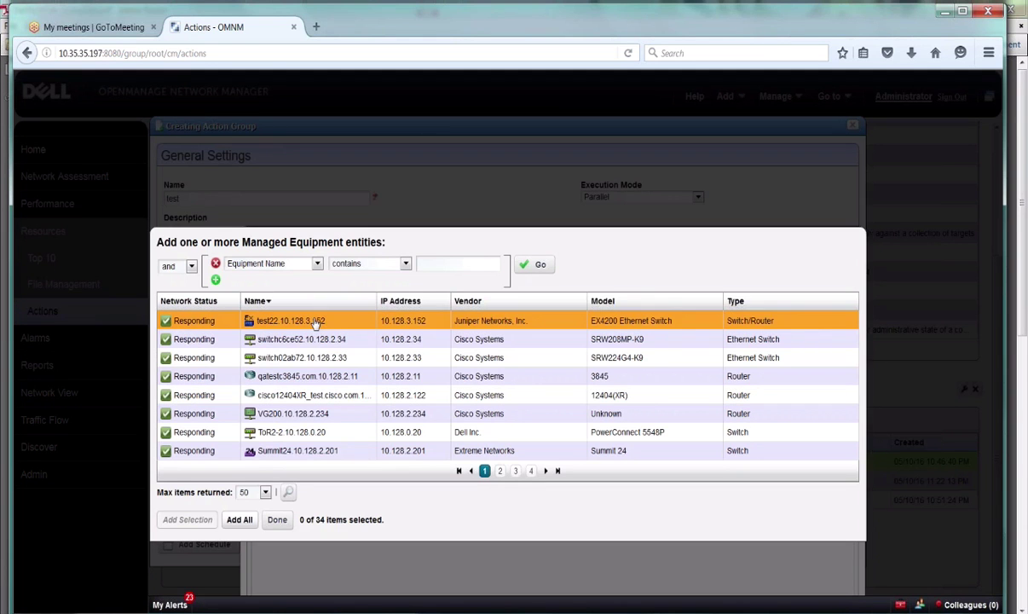
pyautogui.click(316, 323)
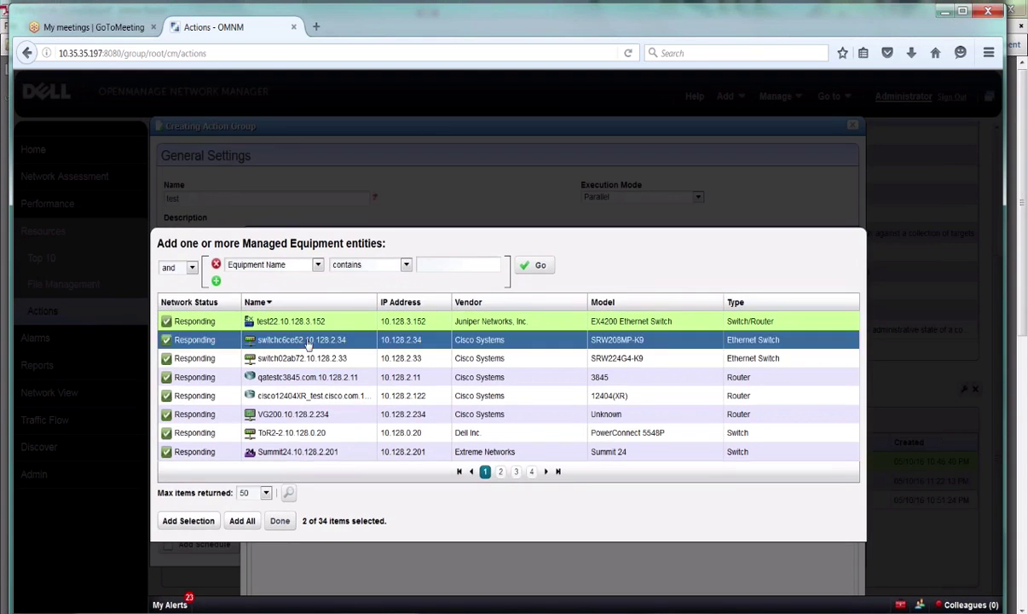
pyautogui.click(189, 520)
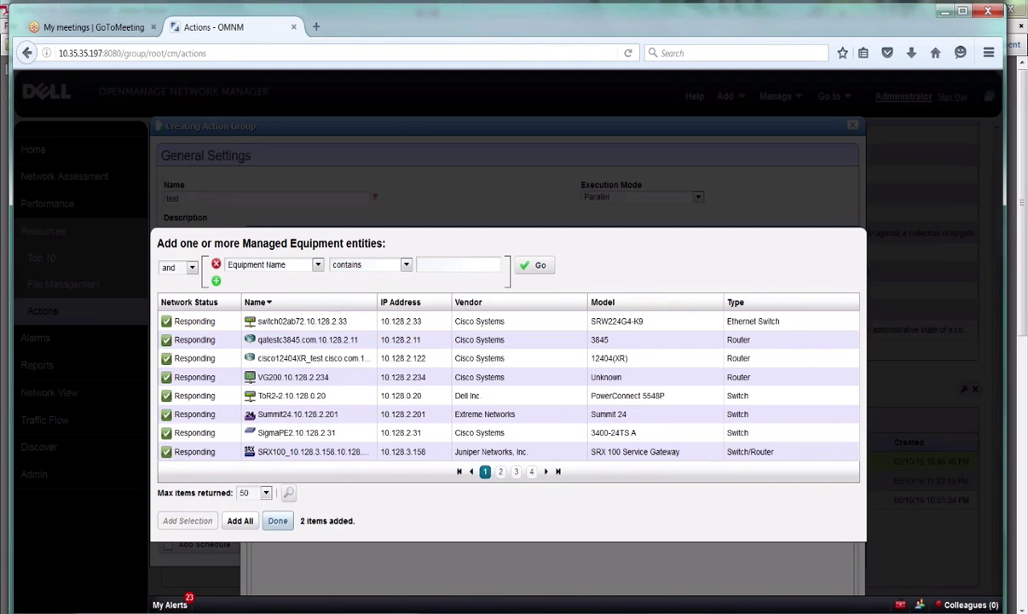
pyautogui.click(277, 520)
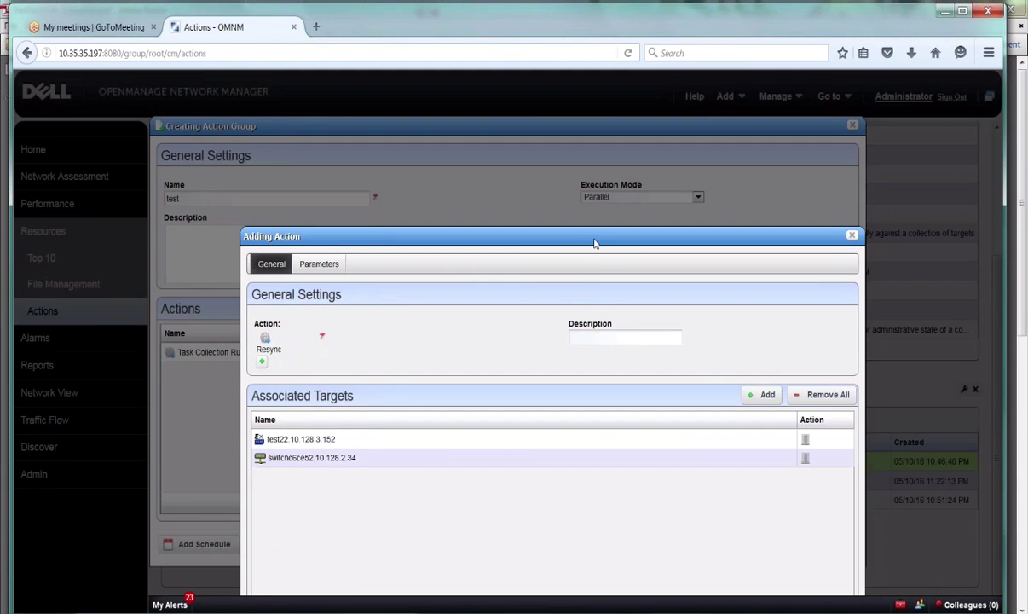
pyautogui.moveTo(563, 236); pyautogui.dragTo(577, 93)
pyautogui.click(289, 535)
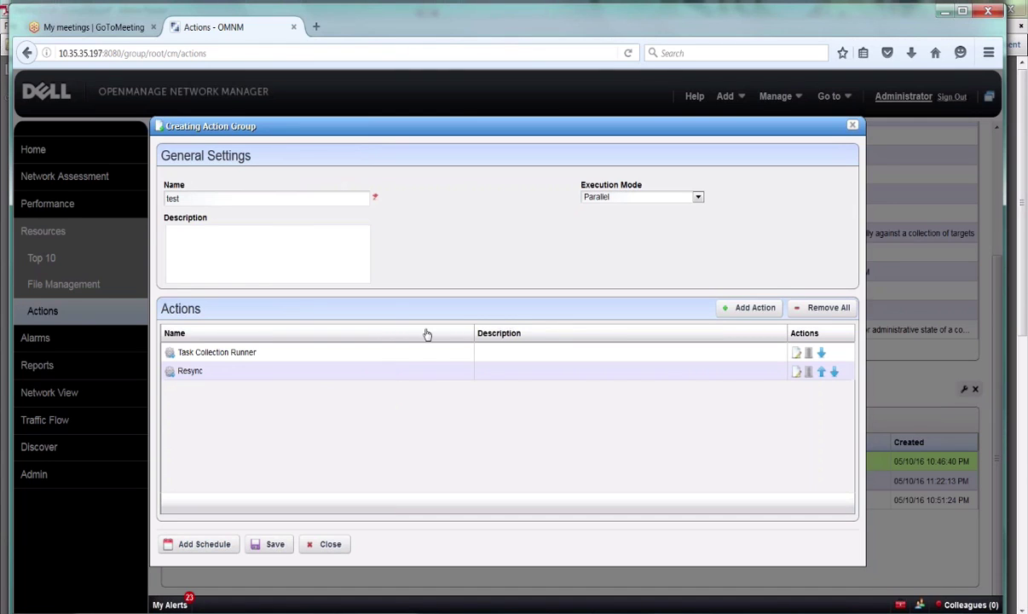
# Keep execution mode Parallel, close the test group unsaved, and show the 'Thank you for joining us!' slide
pyautogui.click(699, 199)
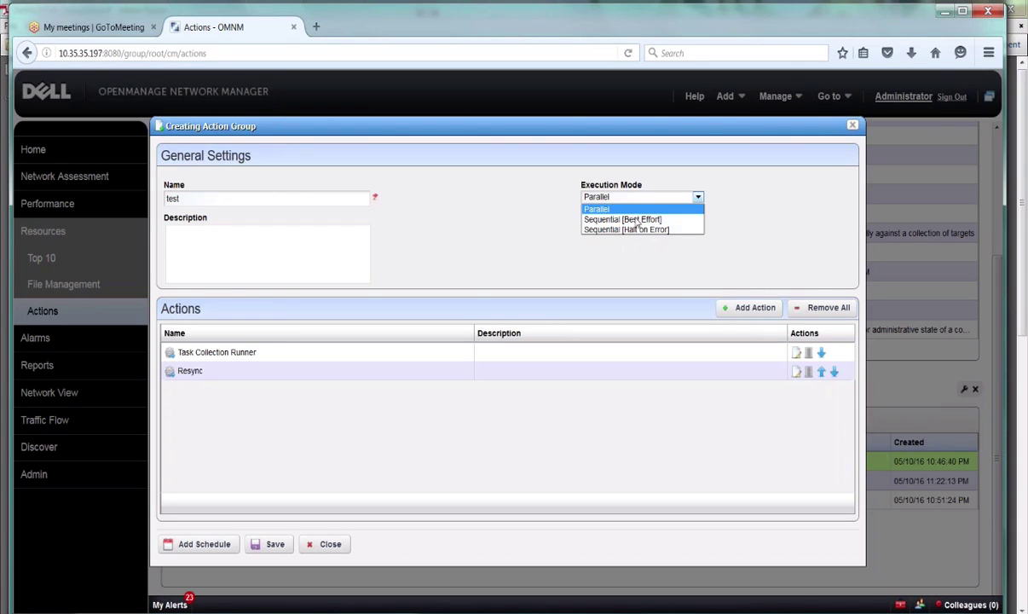
pyautogui.click(516, 220)
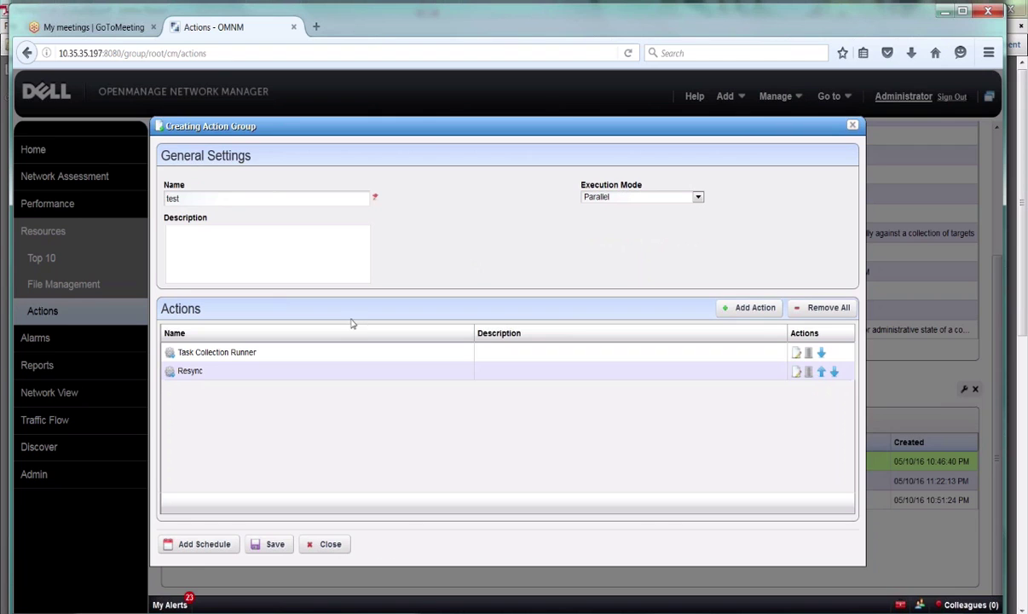
pyautogui.click(327, 544)
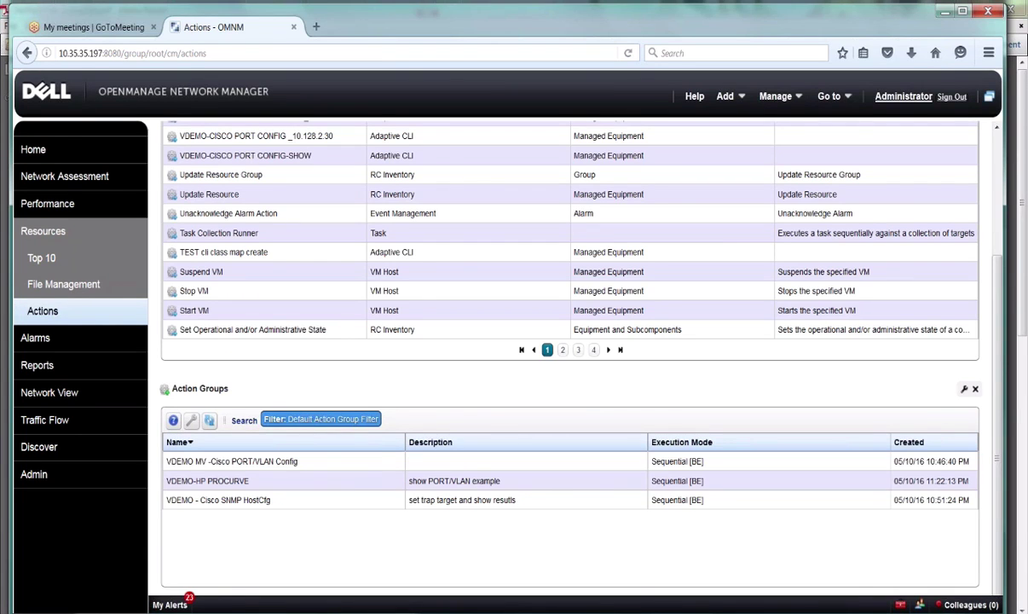
pyautogui.hotkey('alt', 'Tab')
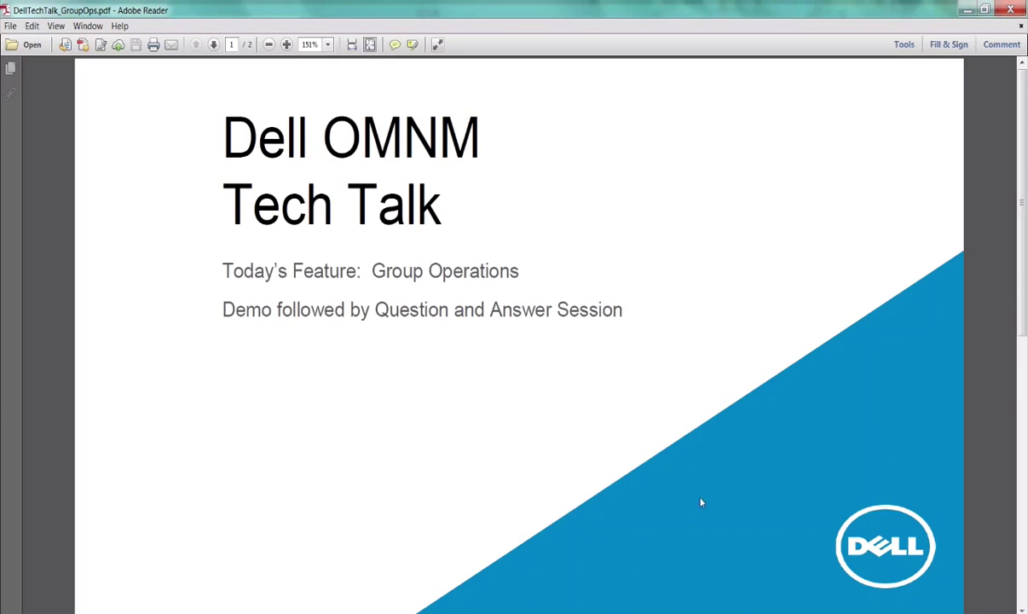
pyautogui.click(1023, 567)
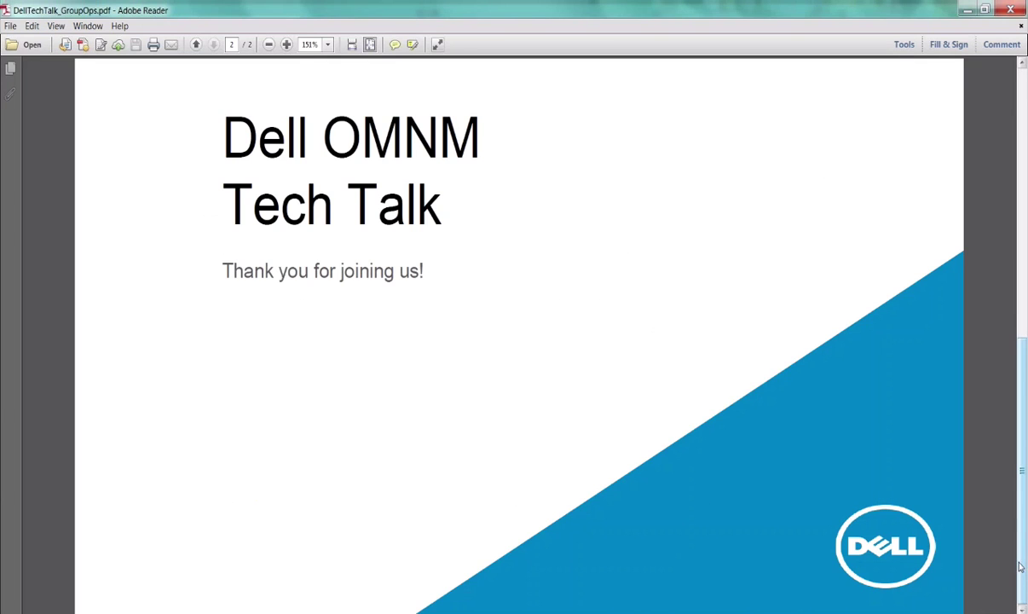